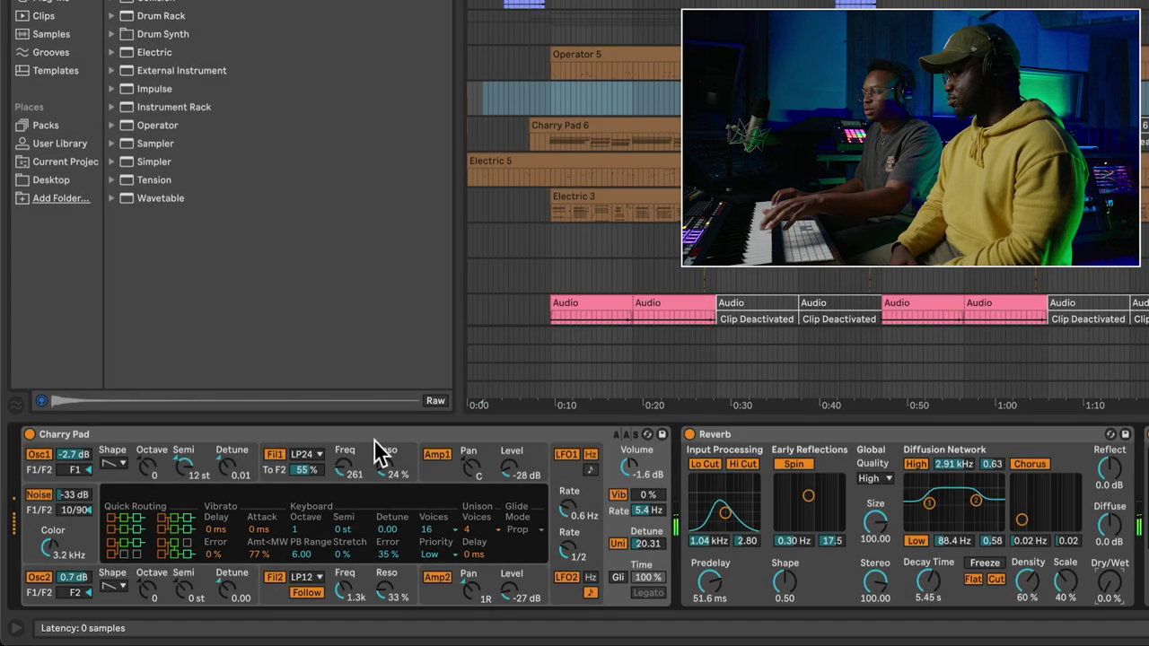
# Step: Display the envelope settings of the Charry Pad's Amp1 and Amp2 sections
pyautogui.click(423, 472)
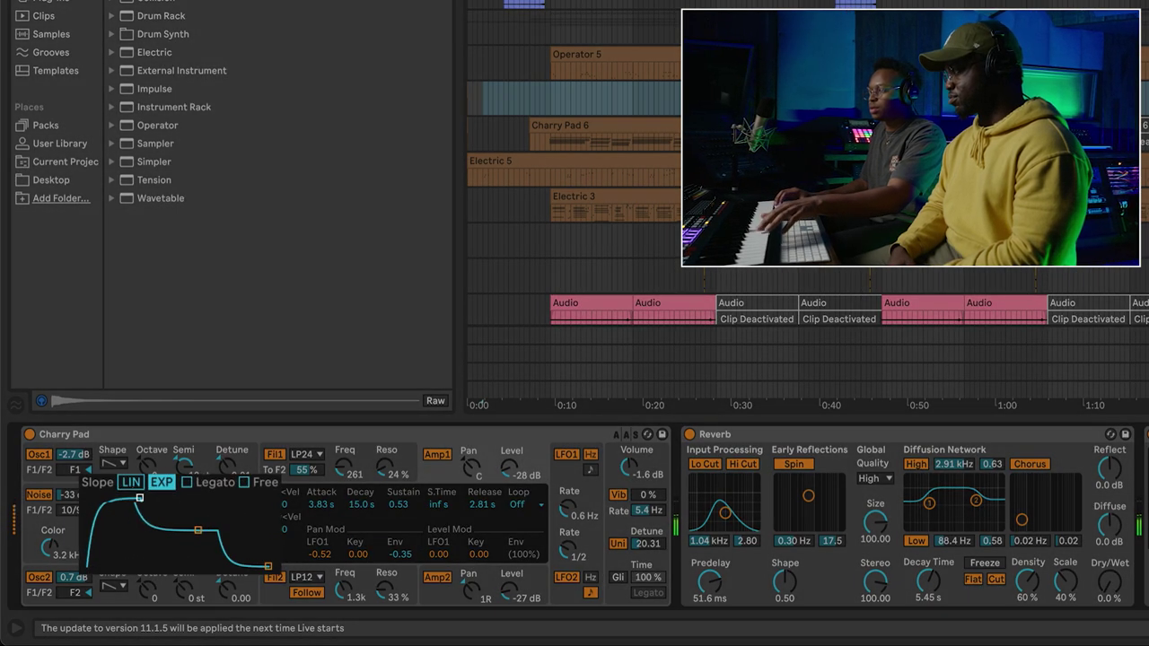
pyautogui.click(430, 600)
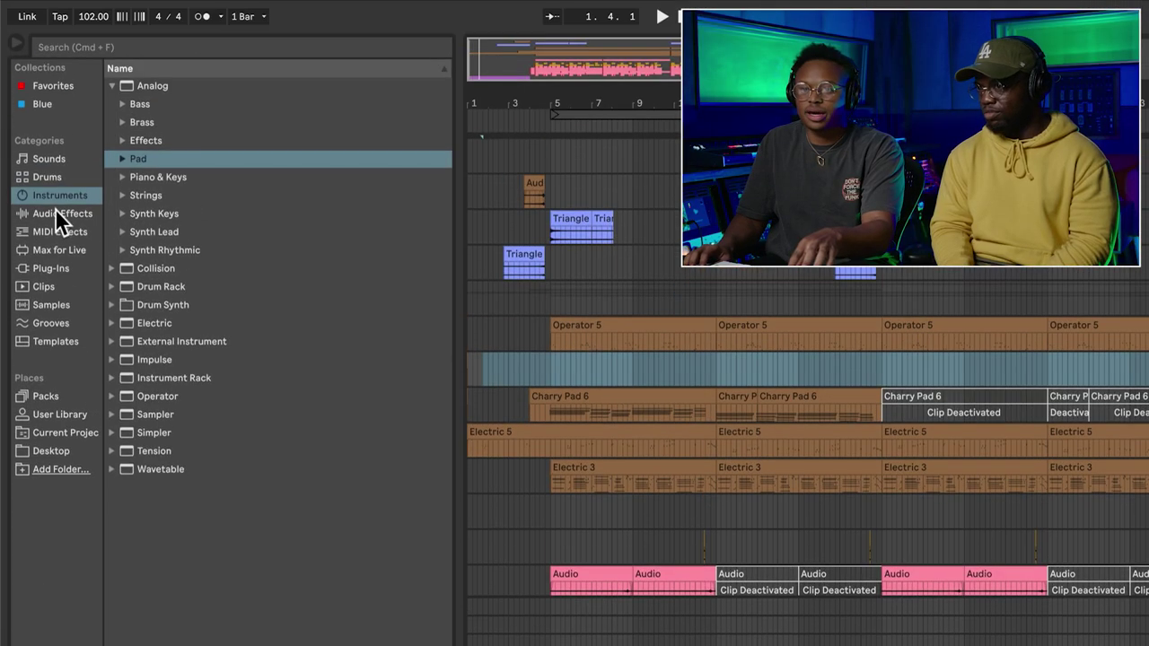
# Step: Add the Arpeggiator MIDI effect in front of the Charry Pad instrument and bring it into view
pyautogui.click(58, 229)
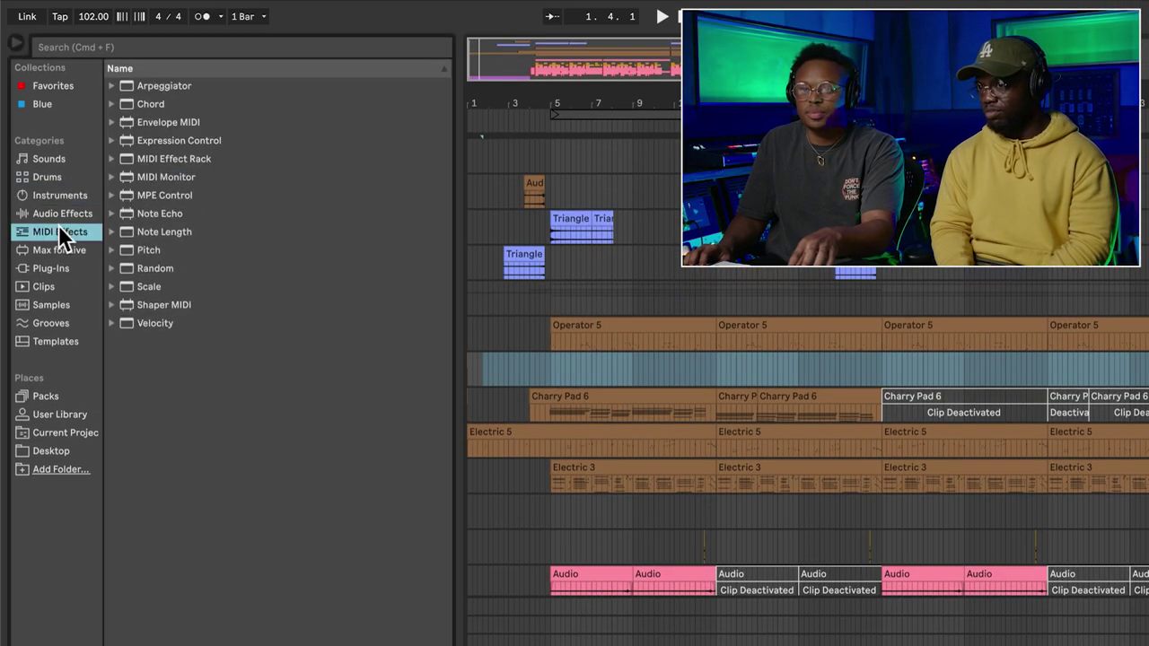
pyautogui.click(180, 87)
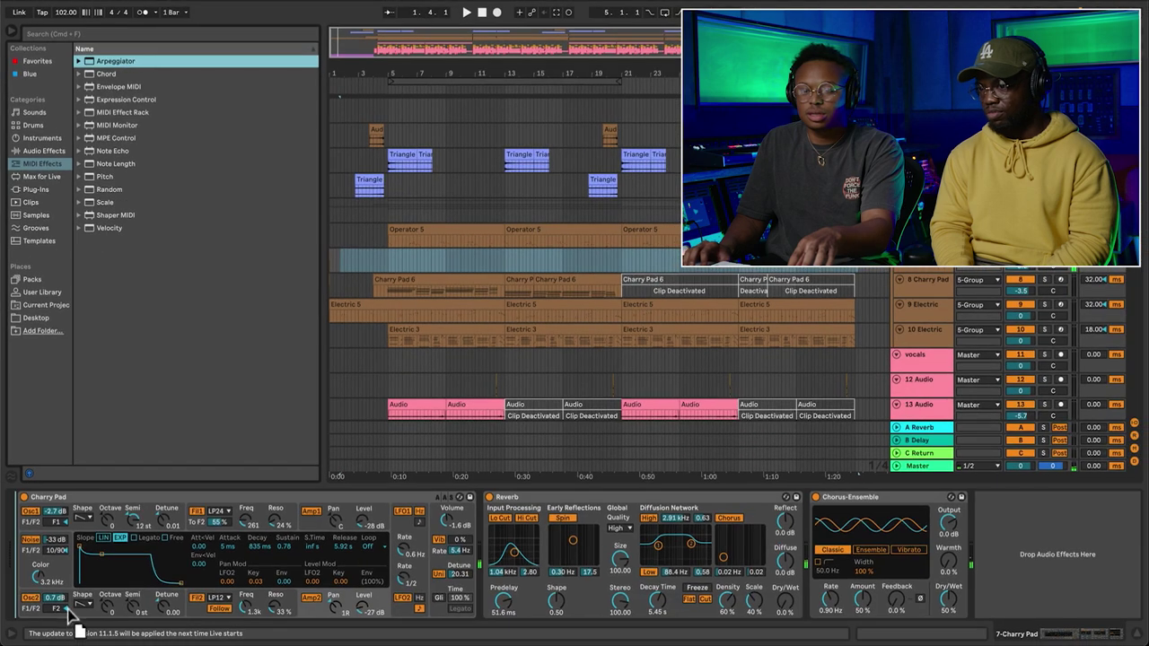
pyautogui.moveTo(67, 610); pyautogui.dragTo(66, 608)
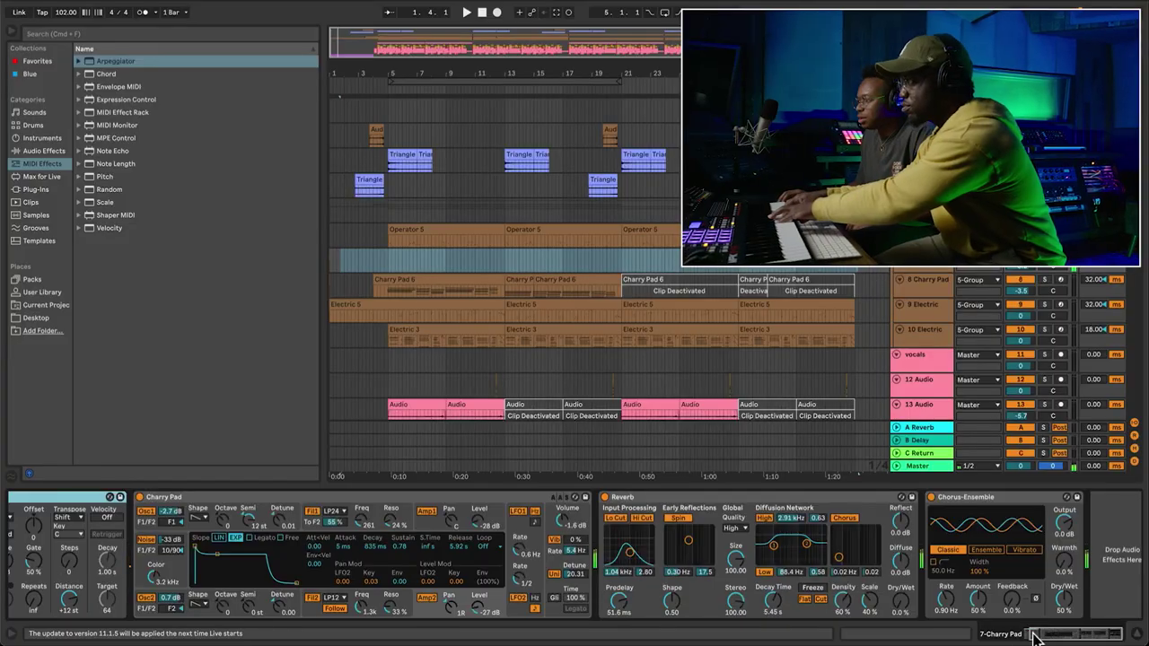
pyautogui.moveTo(1035, 638); pyautogui.dragTo(781, 611)
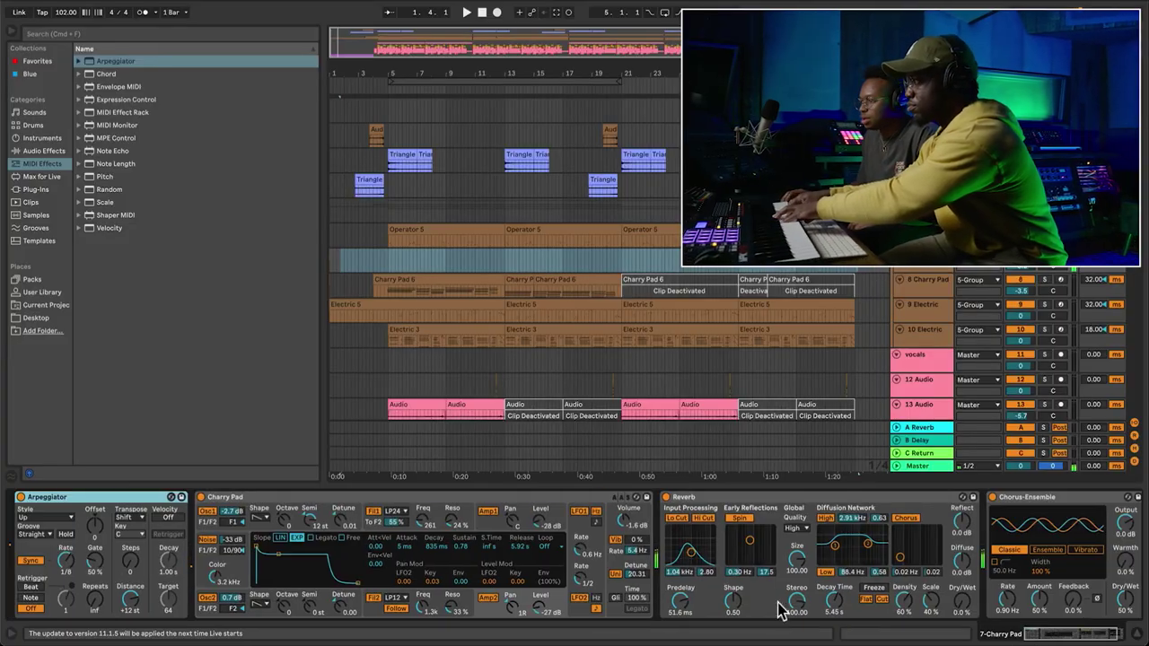
# Step: Set the Arpeggiator rate to 1/48 and the Amp2 envelope to 965 ms decay, 0.40 sustain and 94 ms release
pyautogui.moveTo(76, 562); pyautogui.dragTo(76, 556)
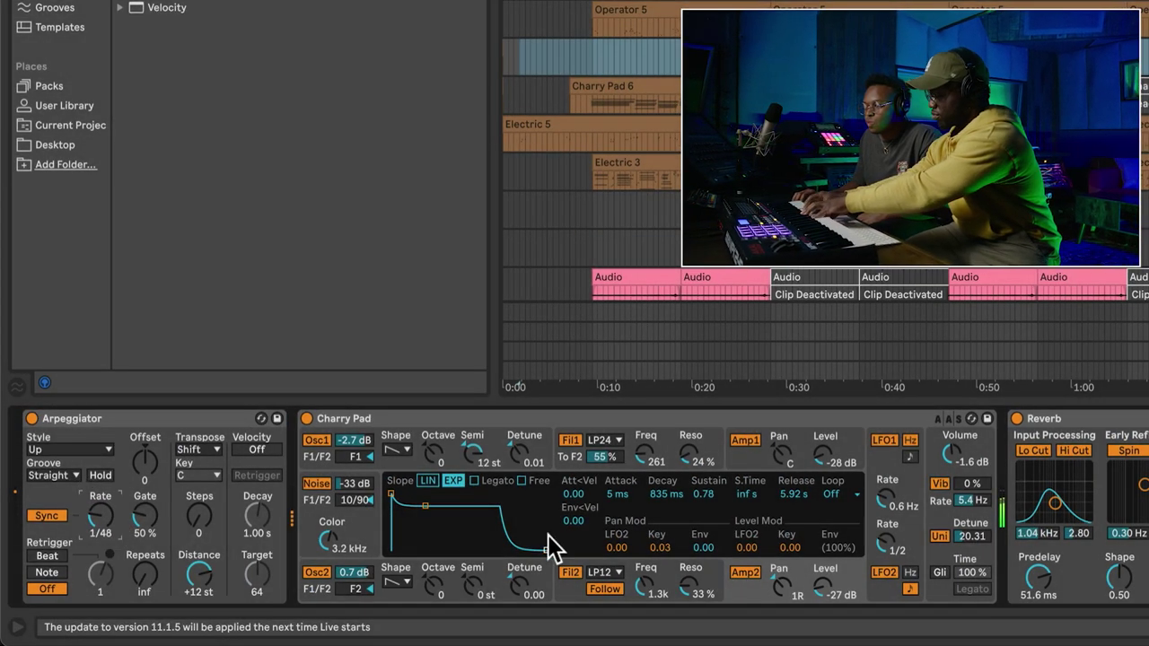
pyautogui.moveTo(551, 545); pyautogui.dragTo(468, 542)
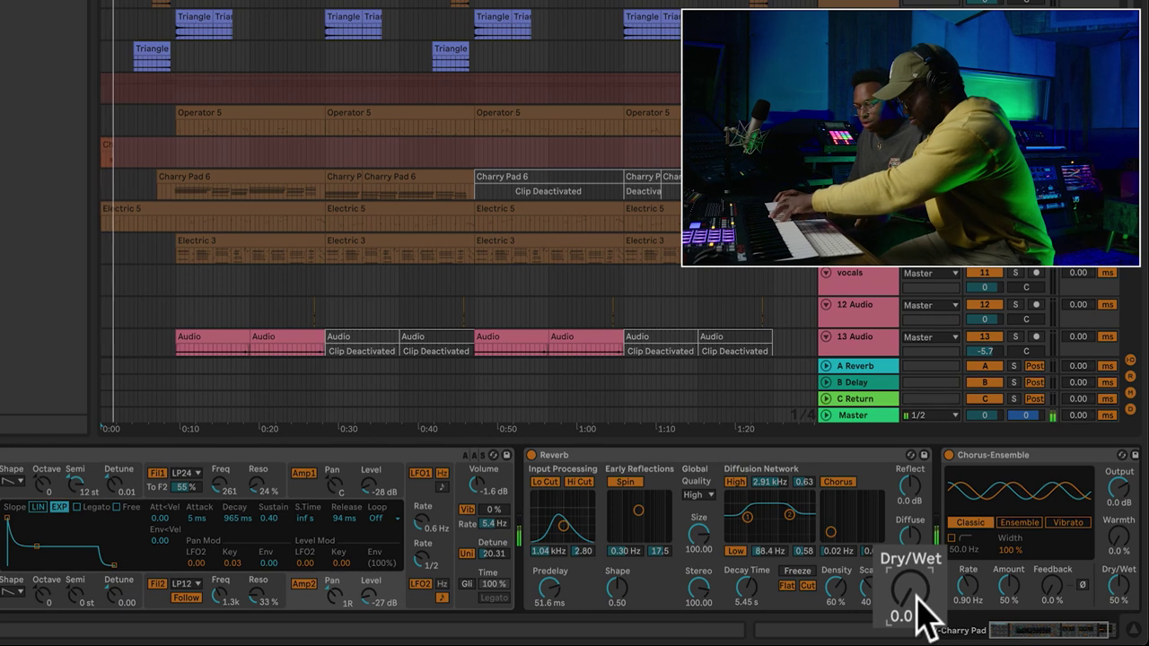
# Step: Hold the Reverb's Dry/Wet at 0.0 % while the Charry Pad part is recorded, and stop the recording
pyautogui.moveTo(916, 598)
pyautogui.mouseDown()
pyautogui.moveTo(917, 478)
pyautogui.moveTo(910, 616)
pyautogui.mouseUp()
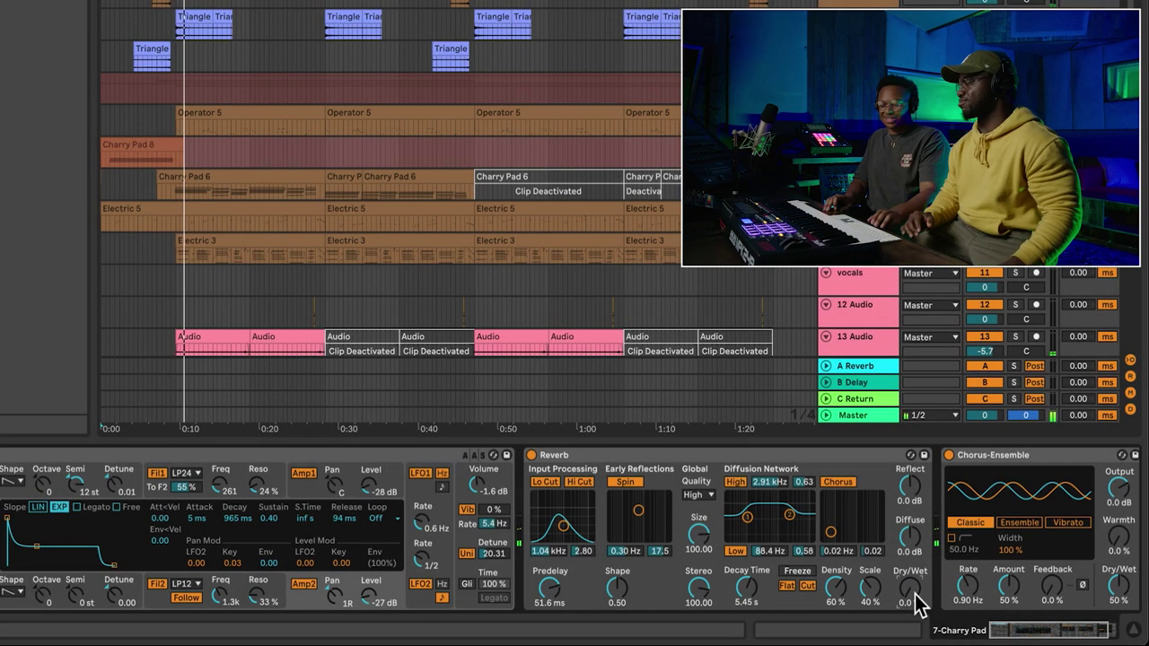
pyautogui.press('space')
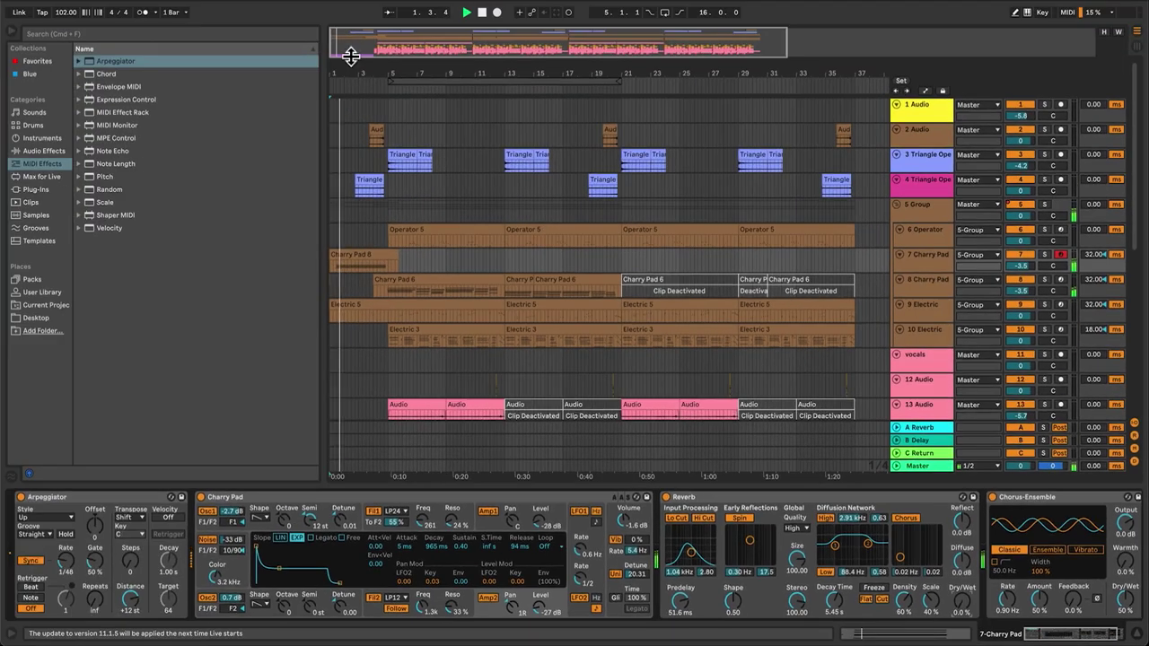
# Step: Enlarge the 7 Charry Pad track in the arrangement and show the automation of its filter 2 frequency
pyautogui.press('+')
pyautogui.press('+')
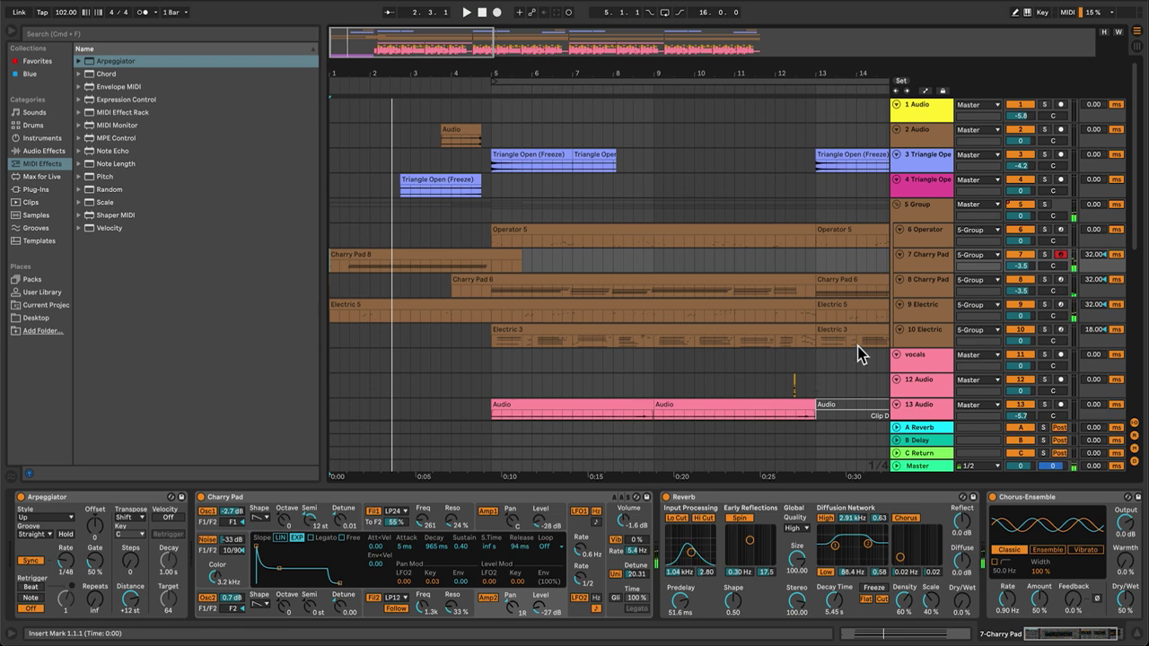
pyautogui.moveTo(919, 269); pyautogui.dragTo(914, 383)
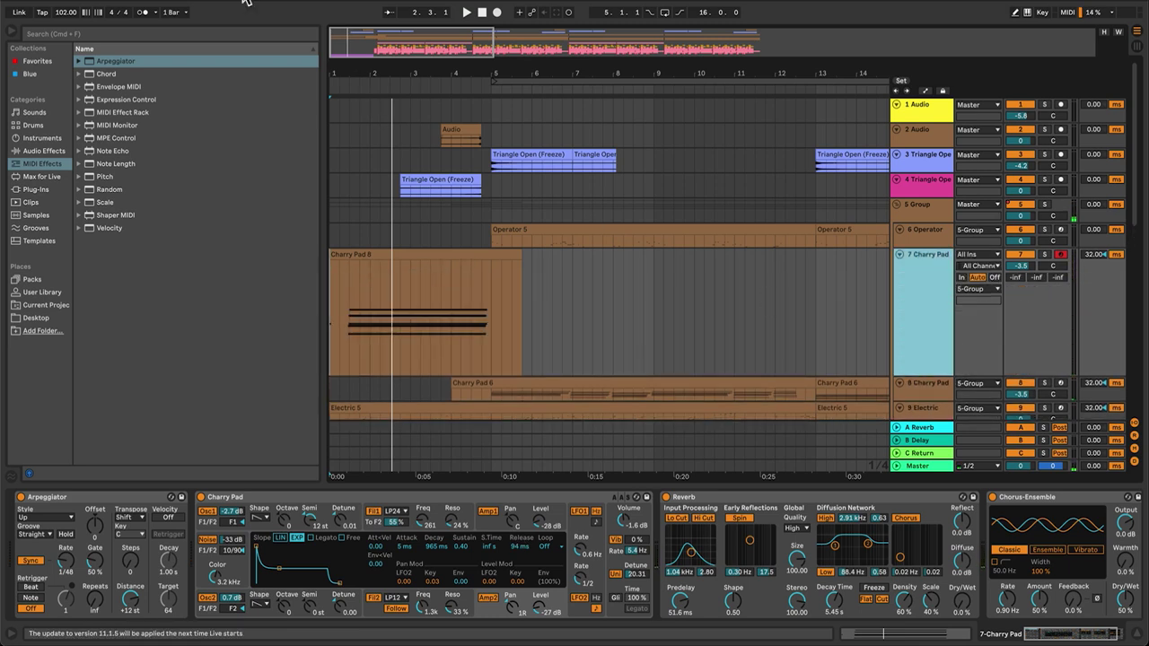
pyautogui.moveTo(350, 40); pyautogui.dragTo(725, 137)
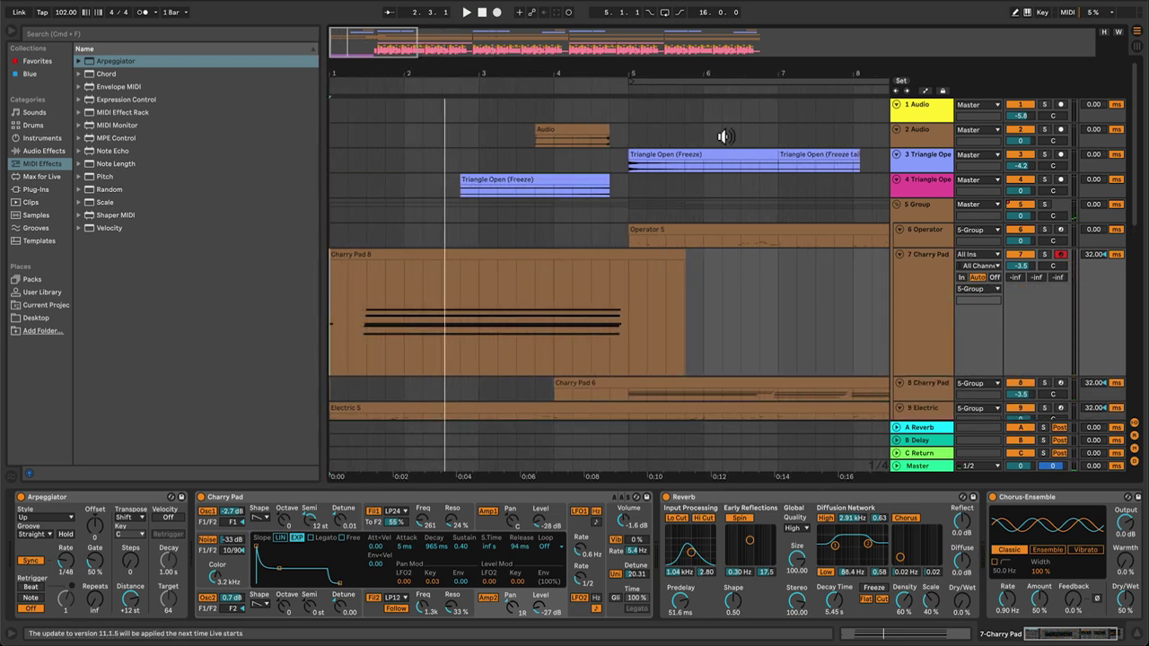
pyautogui.click(926, 92)
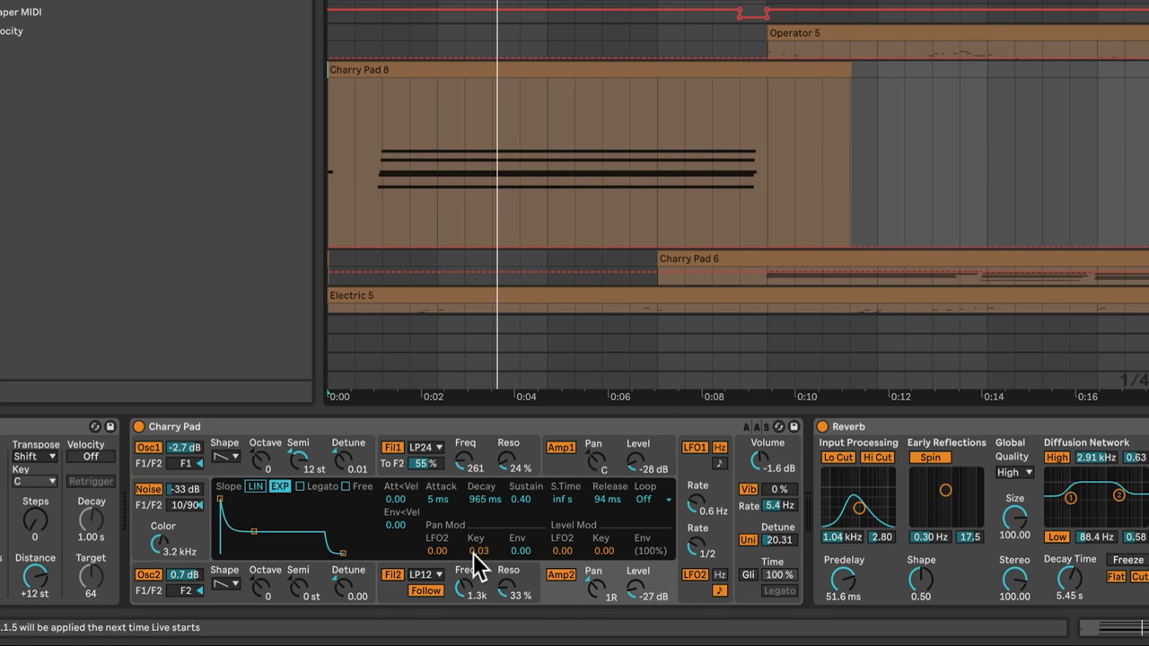
pyautogui.click(470, 592)
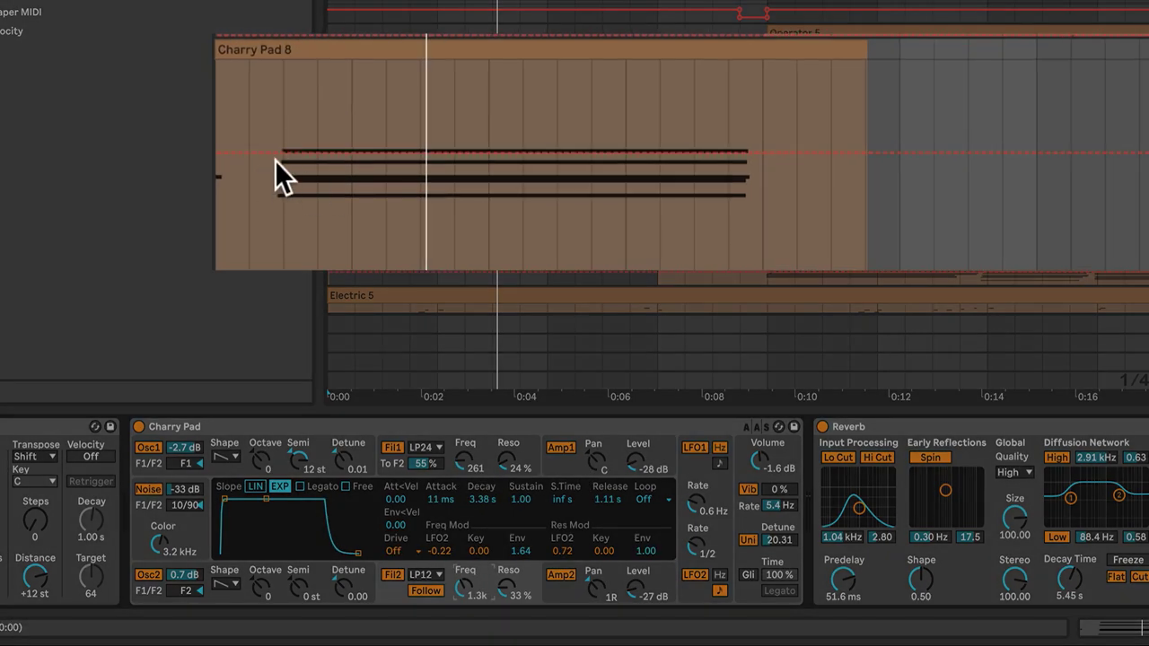
# Step: Automate the filter 2 frequency over the Charry Pad 8 clip as a rising ramp that starts at 57
pyautogui.click(264, 154)
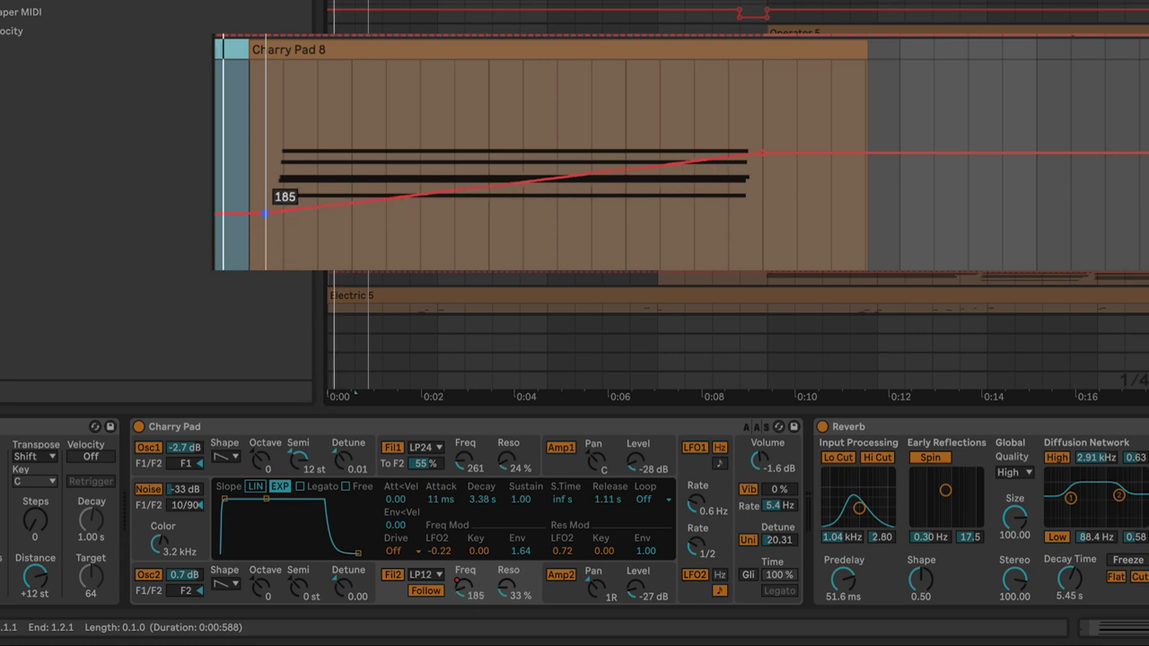
pyautogui.moveTo(264, 213); pyautogui.dragTo(264, 250)
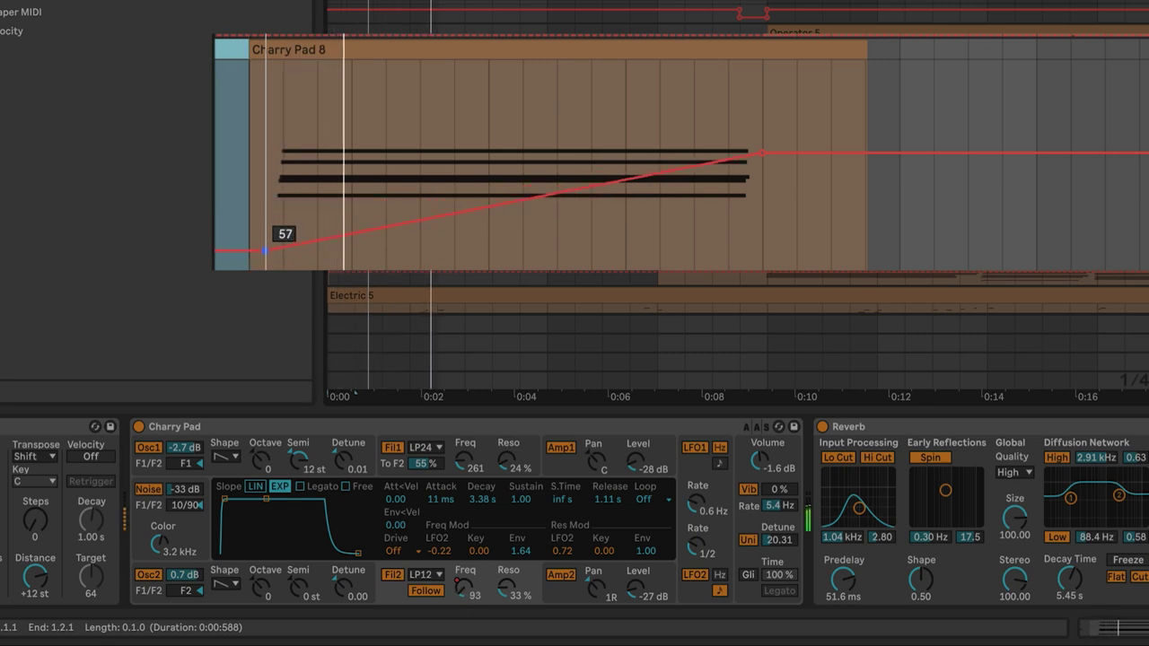
# Step: Open the Charry Pad 8 clip's notes in an enlarged editor and remove the short stray G3 note at its start
pyautogui.click(334, 73)
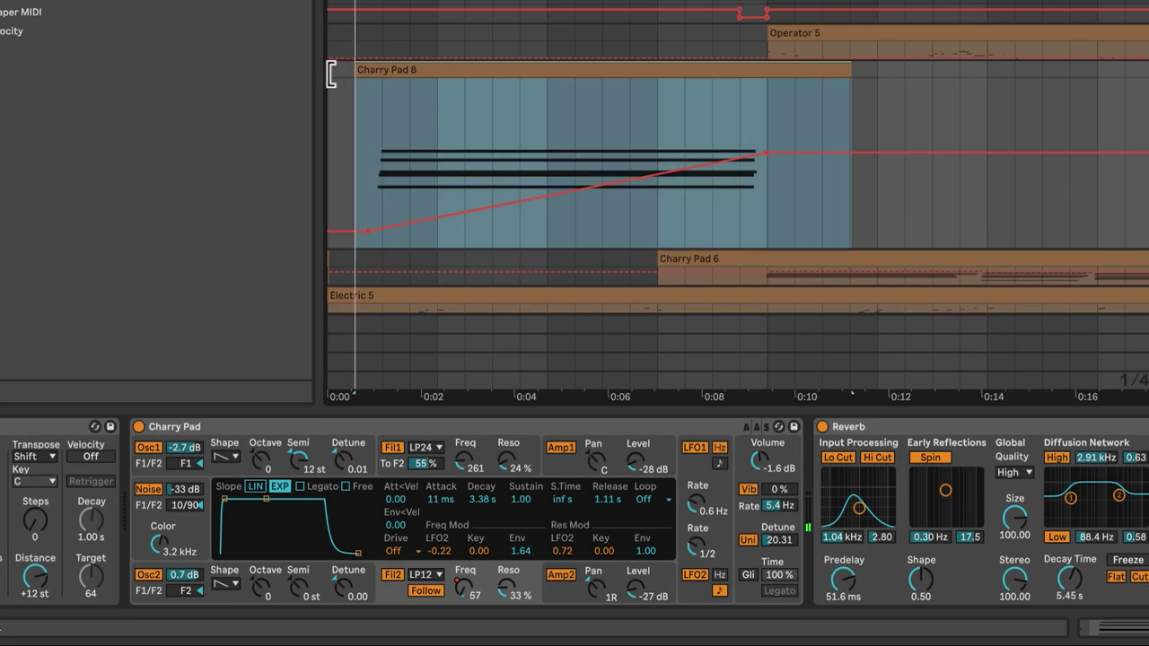
pyautogui.doubleClick(393, 72)
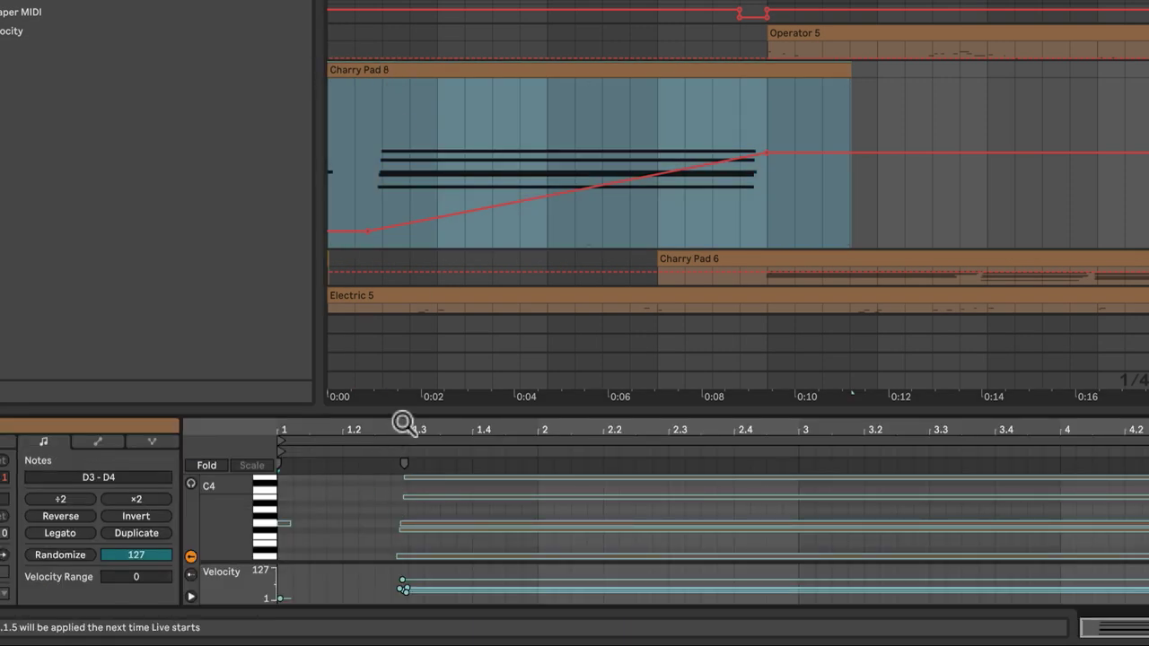
pyautogui.moveTo(403, 416); pyautogui.dragTo(403, 351)
pyautogui.click(286, 460)
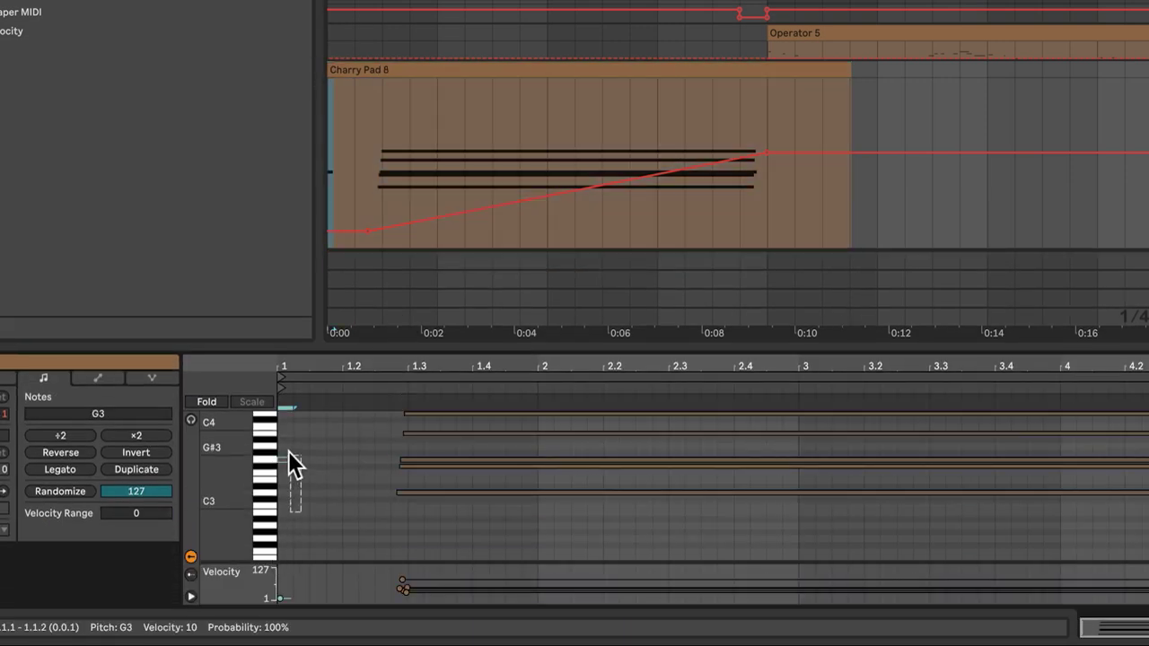
# Step: Extend the start of all the chord notes in the Charry Pad 8 clip back to bar 1
pyautogui.hotkey('ctrl', 'a')
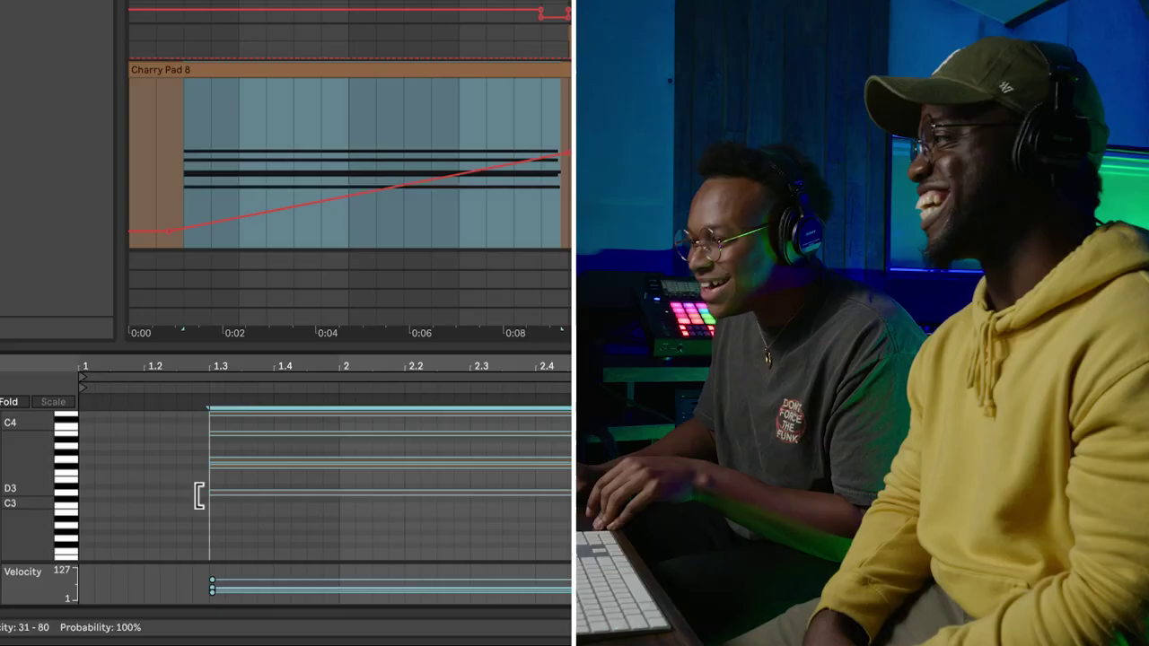
pyautogui.moveTo(201, 487); pyautogui.dragTo(90, 489)
pyautogui.click(121, 458)
# Step: Play the arrangement from the start to check the filter sweep, return to the track's device chain and stop playback
pyautogui.press('space')
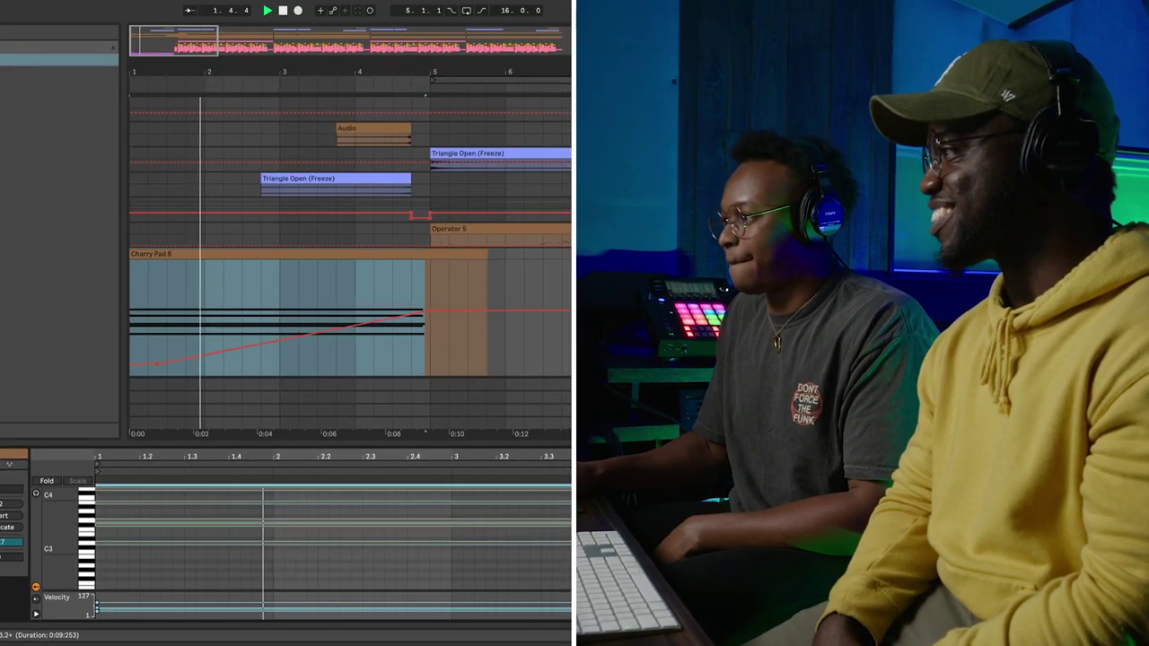
pyautogui.moveTo(359, 446); pyautogui.dragTo(359, 489)
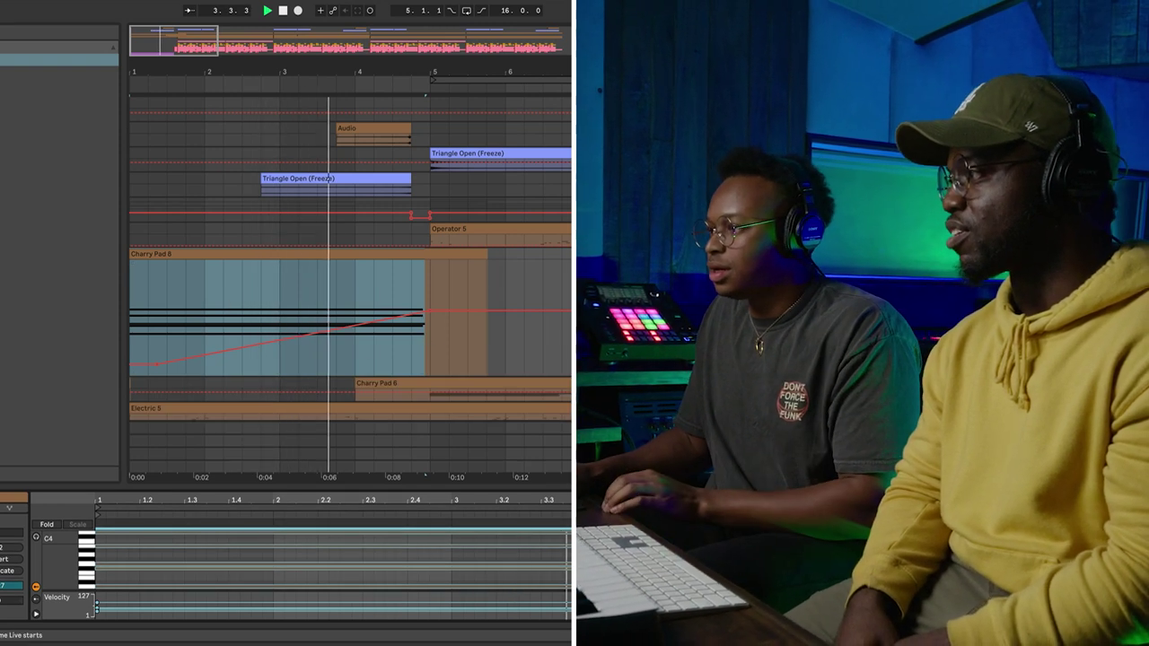
pyautogui.hotkey('shift', 'Tab')
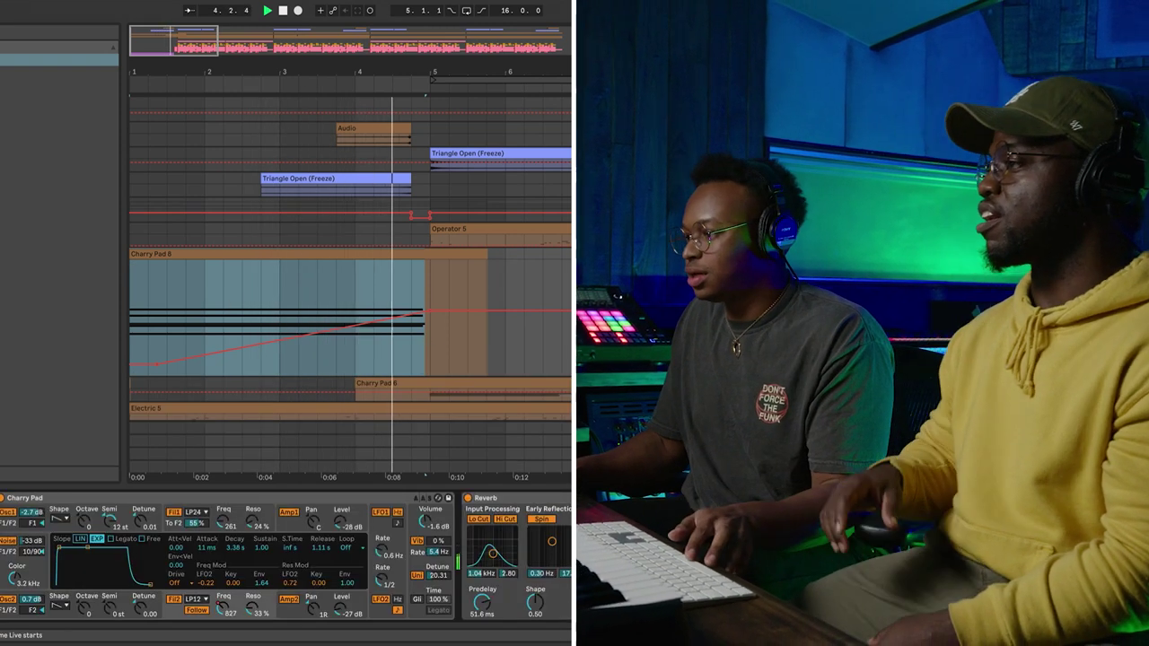
pyautogui.press('space')
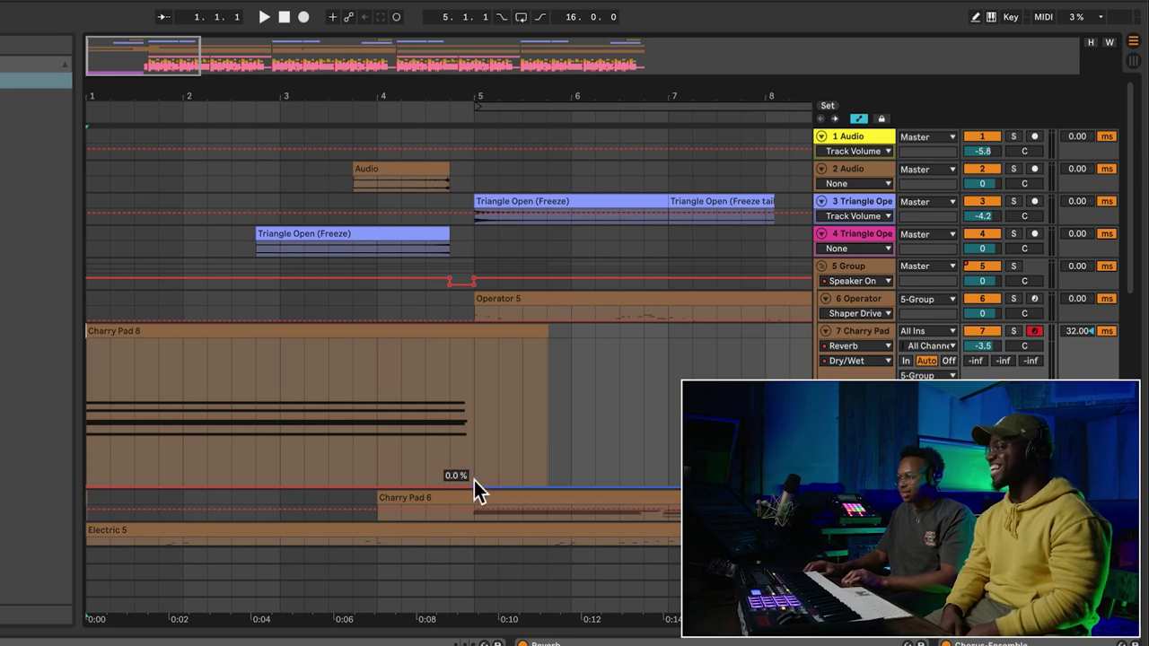
# Step: Automate the Charry Pad track's Reverb Dry/Wet to climb from bar 1 to a peak before bar 5, then fall back to zero
pyautogui.moveTo(474, 485); pyautogui.dragTo(454, 352)
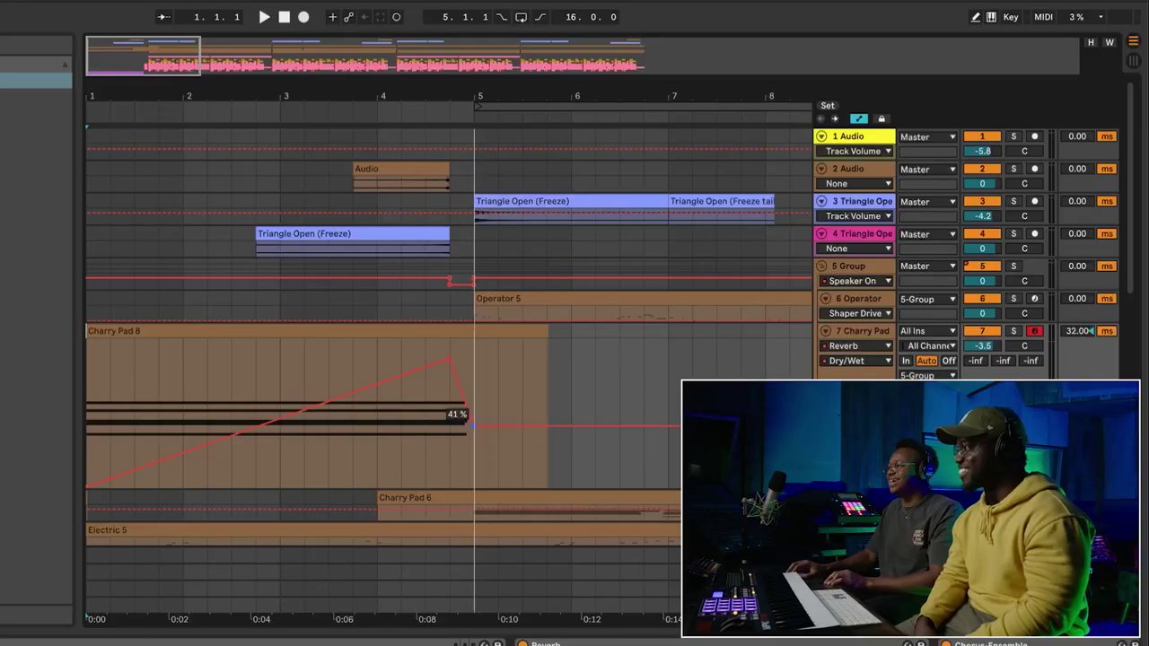
pyautogui.moveTo(466, 425); pyautogui.dragTo(450, 487)
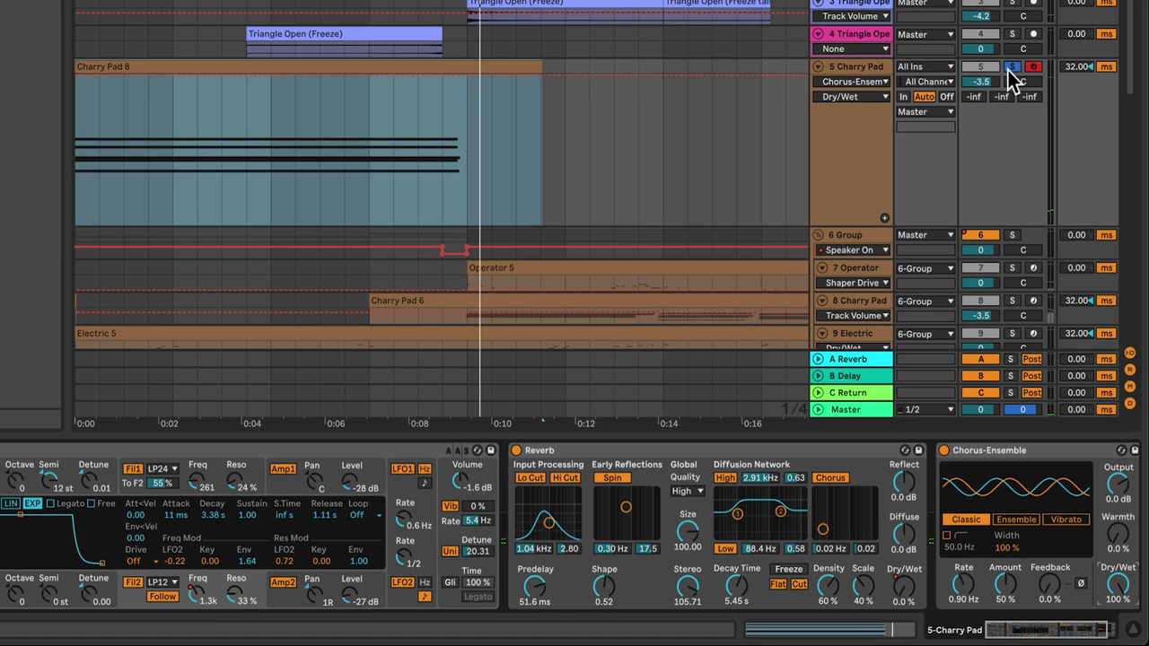
# Step: Turn off solo on the 5 Charry Pad track and trim the Charry Pad 8 clip to end with the first Triangle Open clip
pyautogui.click(1012, 67)
pyautogui.click(491, 153)
pyautogui.moveTo(541, 67); pyautogui.dragTo(432, 66)
# Step: Set the Chorus-Ensemble Dry/Wet to 89 % and automate it to rise from its minimum at bar 1 to 89 % at the clip's end
pyautogui.press('space')
pyautogui.moveTo(1120, 588)
pyautogui.mouseDown()
pyautogui.moveTo(1120, 633)
pyautogui.moveTo(1119, 592)
pyautogui.mouseUp()
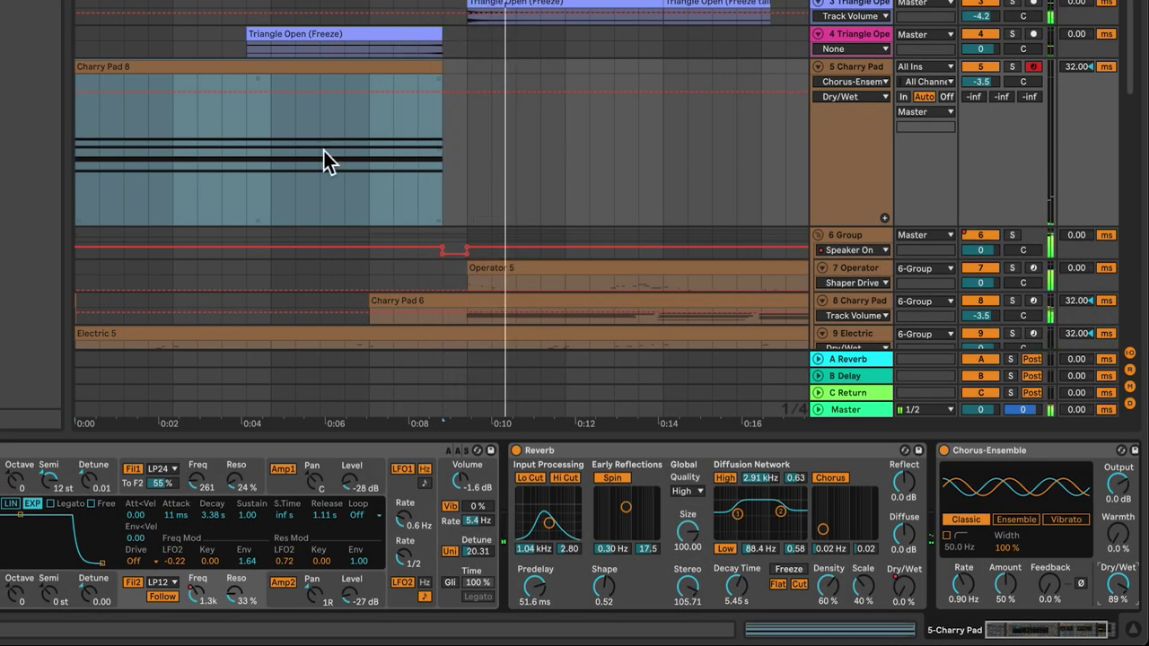
pyautogui.click(442, 97)
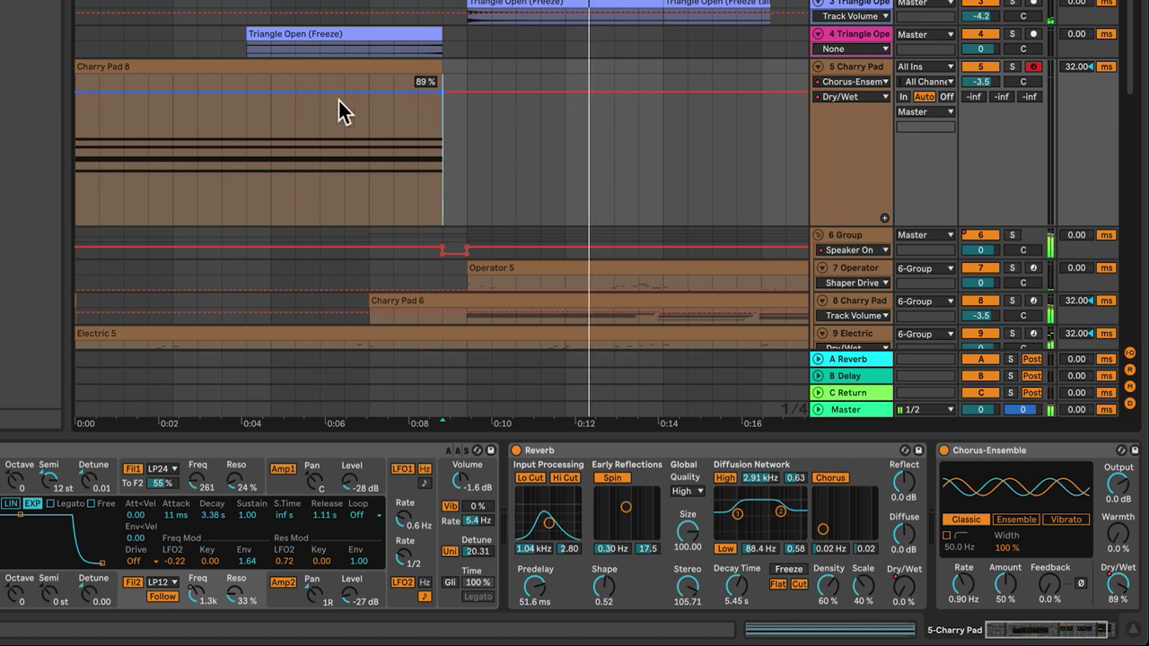
pyautogui.moveTo(94, 87); pyautogui.dragTo(90, 224)
# Step: Fit the whole arrangement's width and height to the view and set a fixed grid of 2 Bars
pyautogui.moveTo(393, 59); pyautogui.dragTo(966, 27)
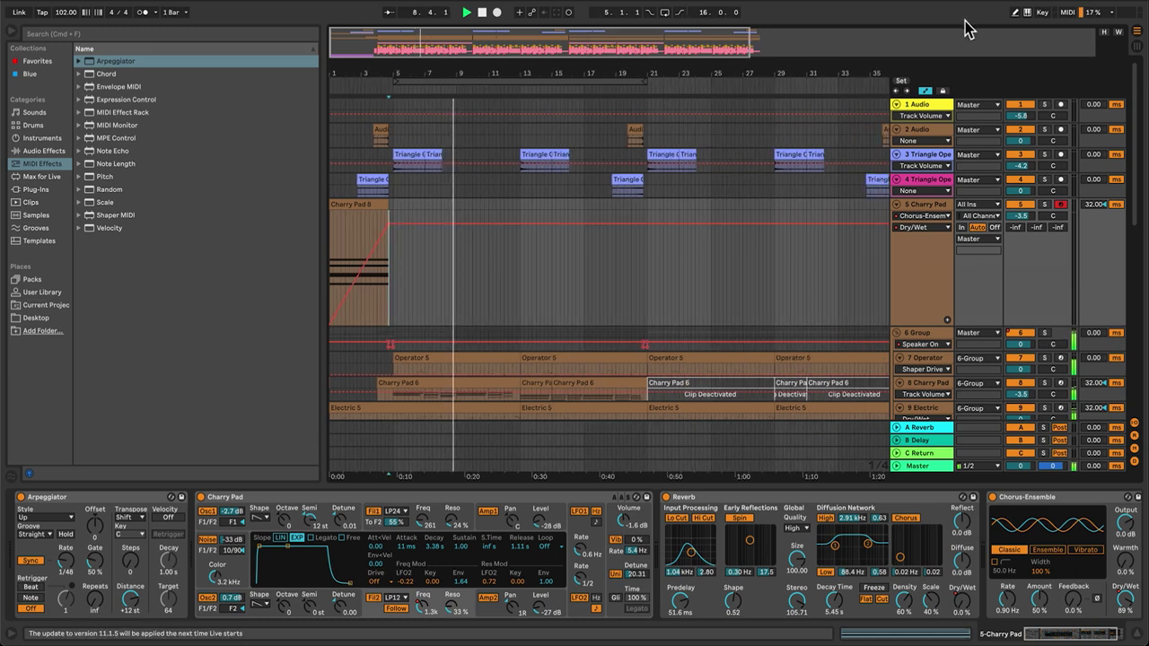
pyautogui.click(1104, 31)
pyautogui.click(1119, 32)
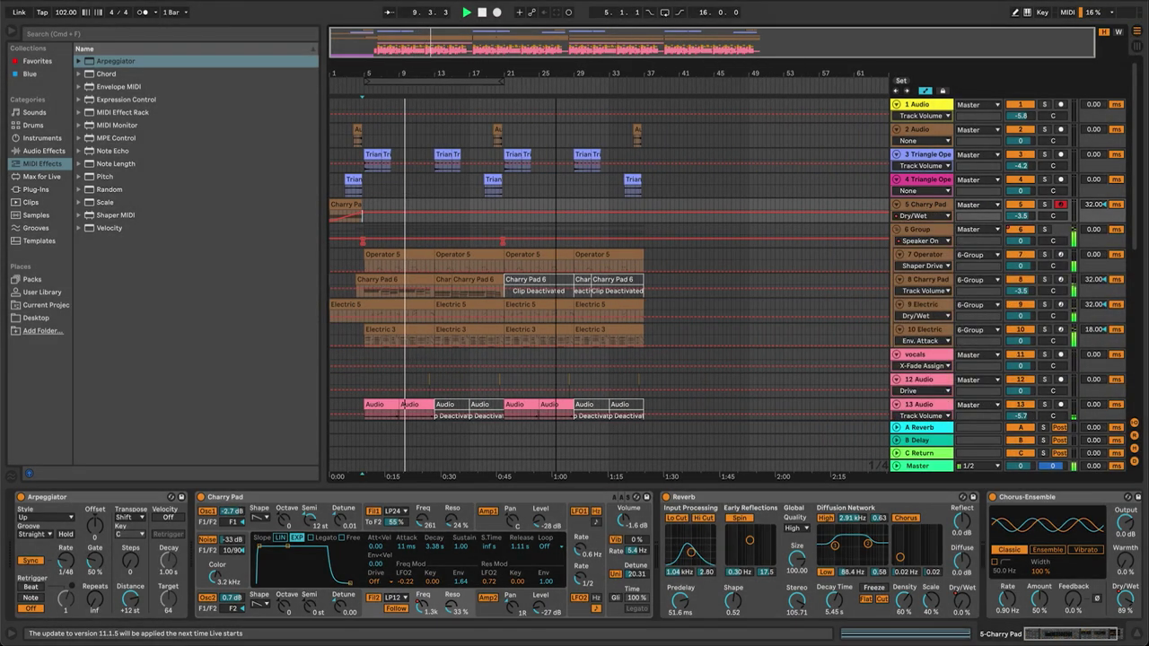
pyautogui.rightClick(645, 195)
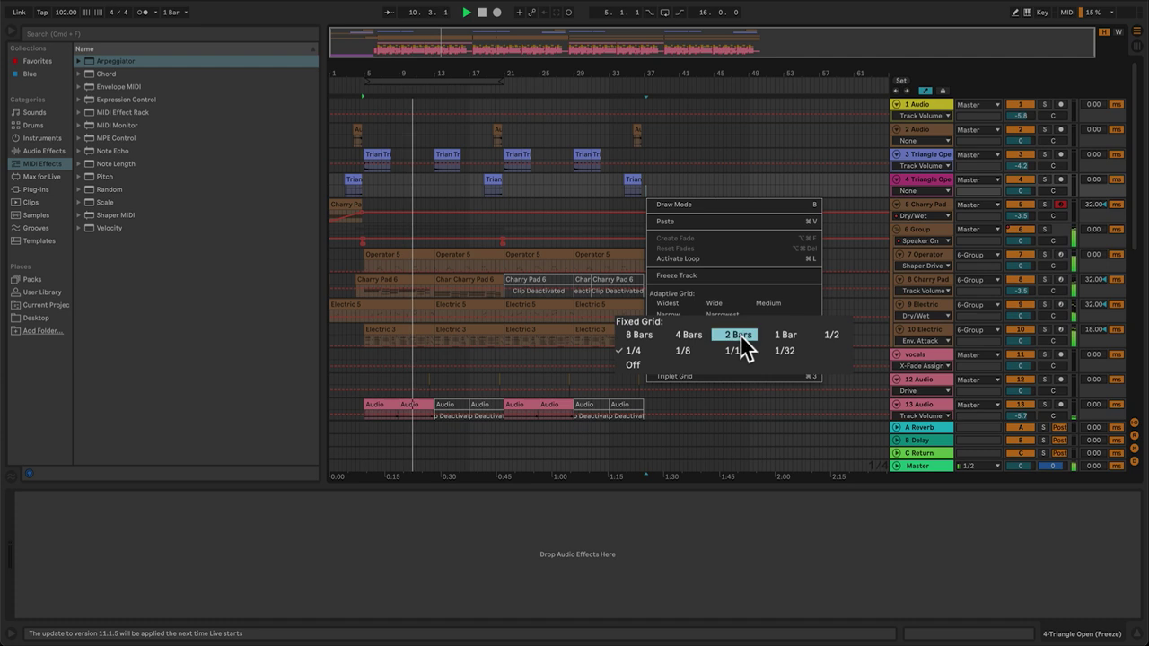
pyautogui.click(736, 334)
# Step: Collapse the 6 Group and 5 Charry Pad tracks, and select the Master track to show its effects
pyautogui.click(941, 108)
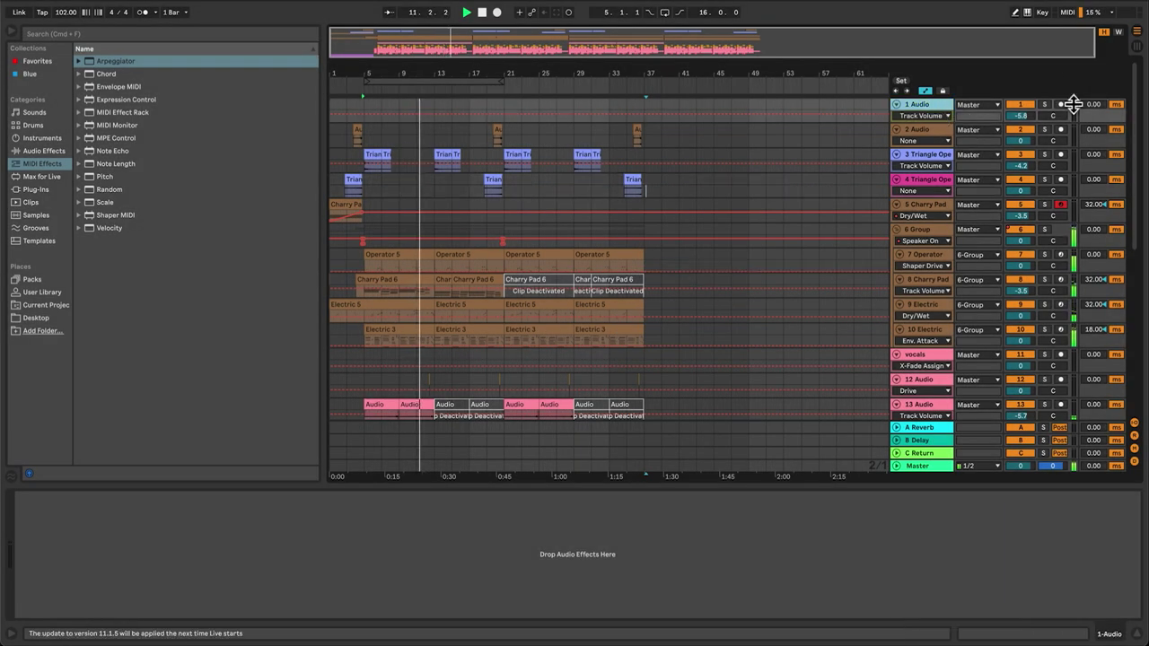
pyautogui.click(896, 230)
pyautogui.click(896, 204)
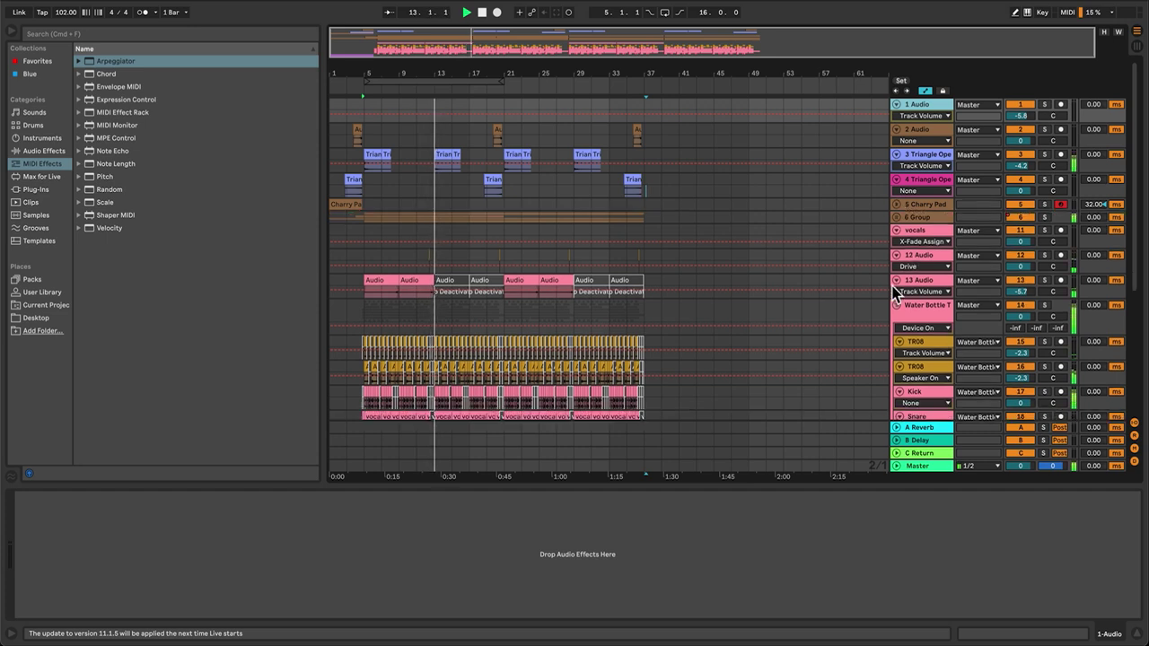
pyautogui.click(928, 467)
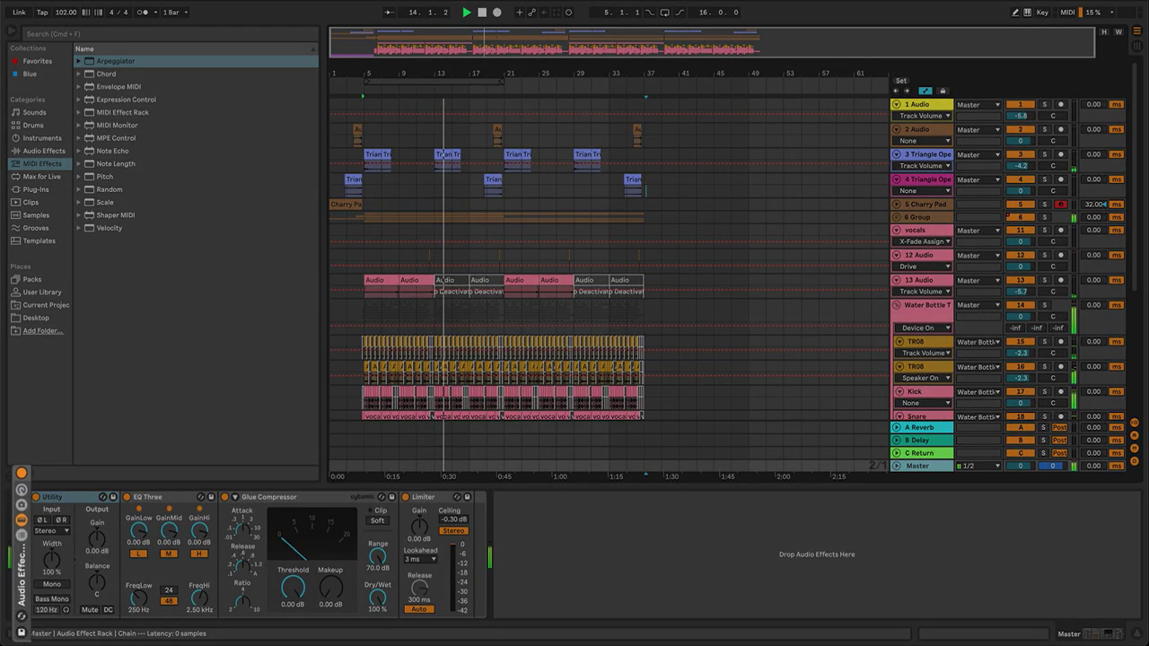
# Step: Turn off the Master track's Audio Effect Rack, check the Master peak level in the Session mixer, and return to the arrangement
pyautogui.click(22, 473)
pyautogui.press('Tab')
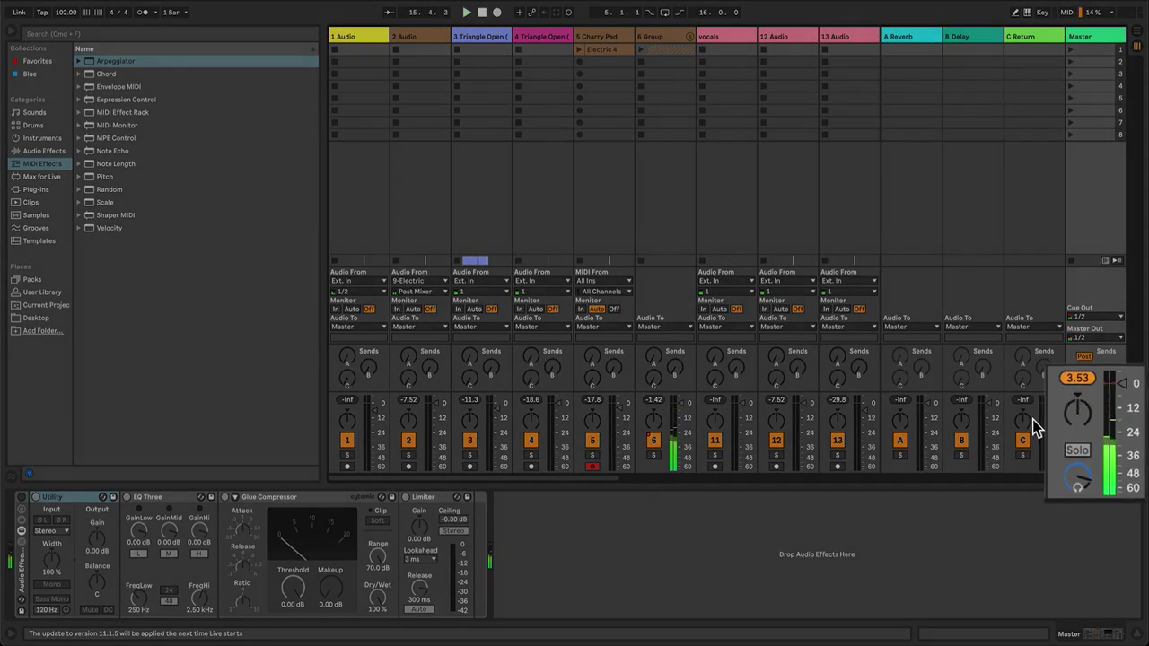
pyautogui.press('Tab')
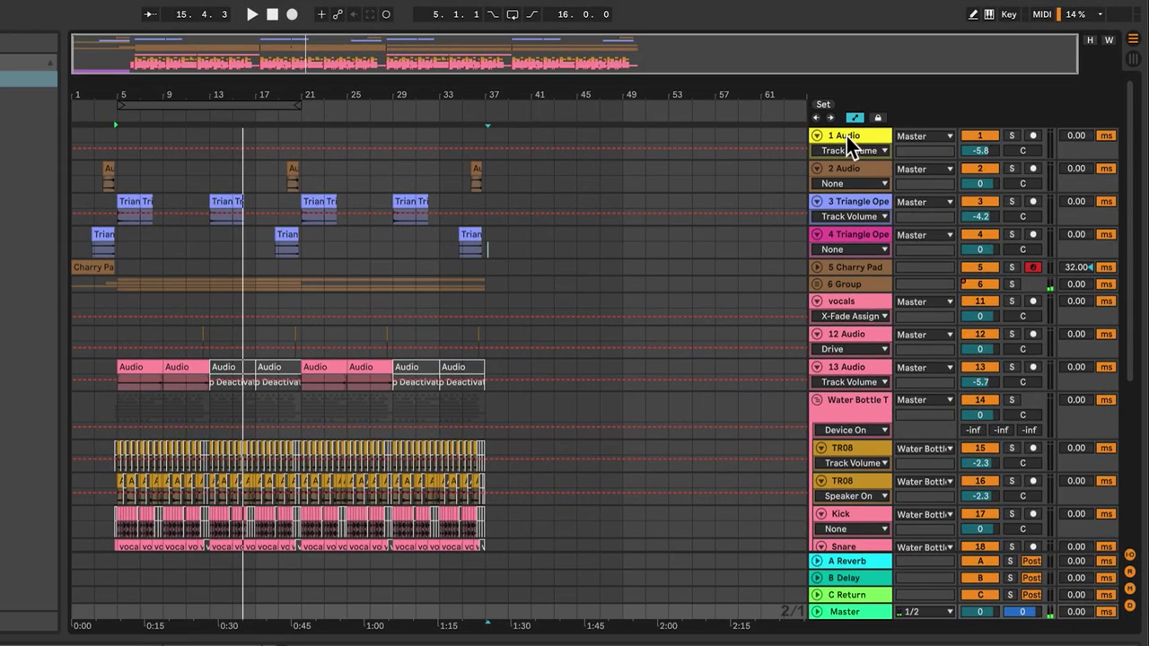
# Step: Lower the volumes of all tracks from 1 Audio through 24 Audio together by 3.3 dB and play the song from bar 1
pyautogui.click(919, 105)
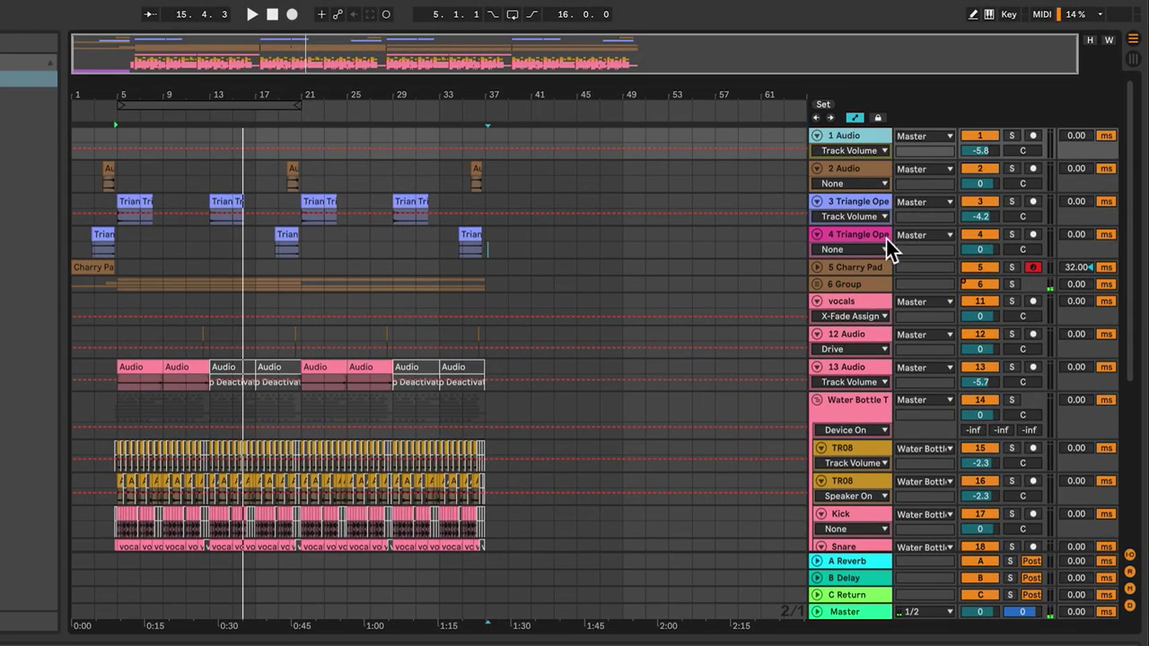
pyautogui.scroll(-5, 886, 242)
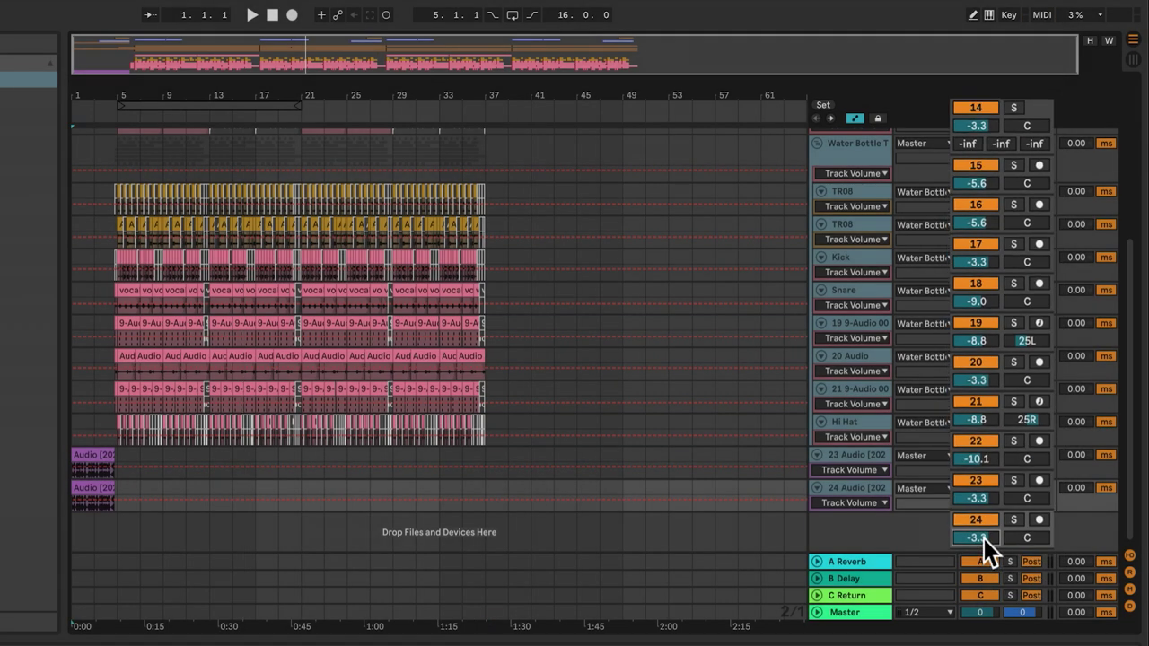
pyautogui.press('space')
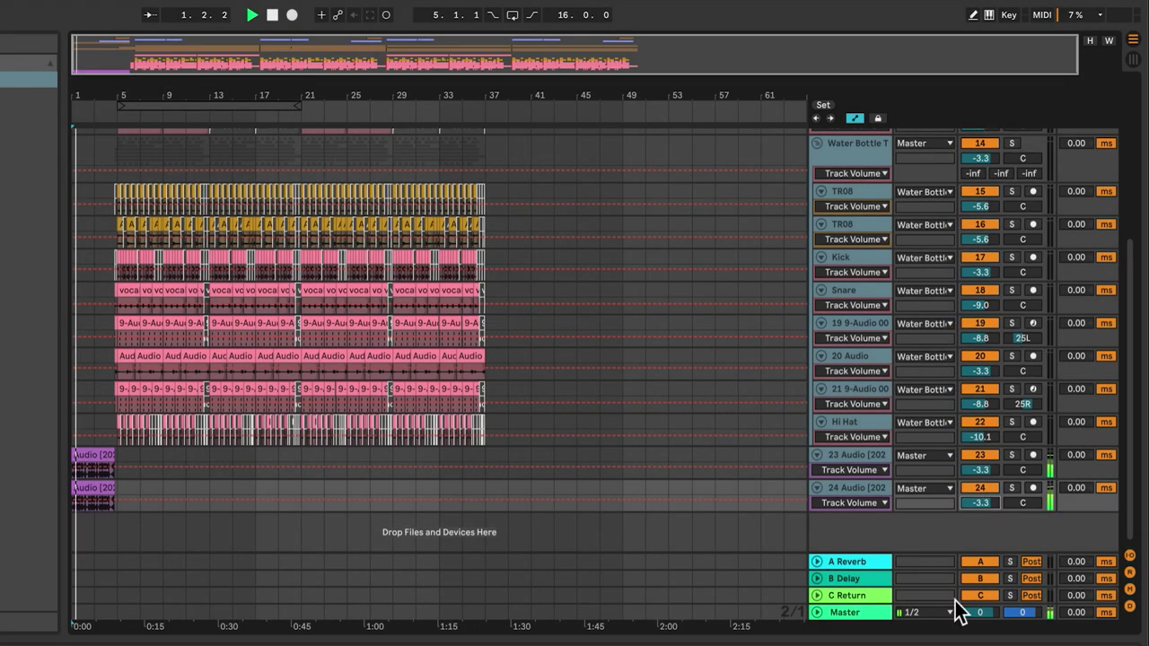
pyautogui.click(876, 621)
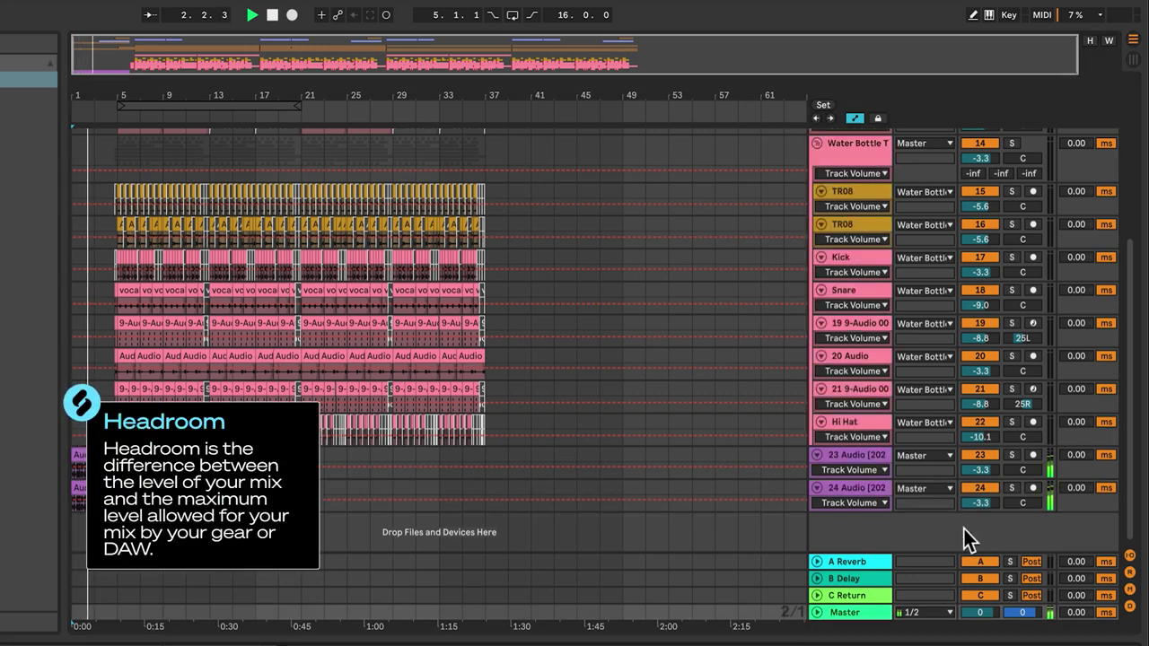
pyautogui.click(862, 503)
pyautogui.click(862, 490)
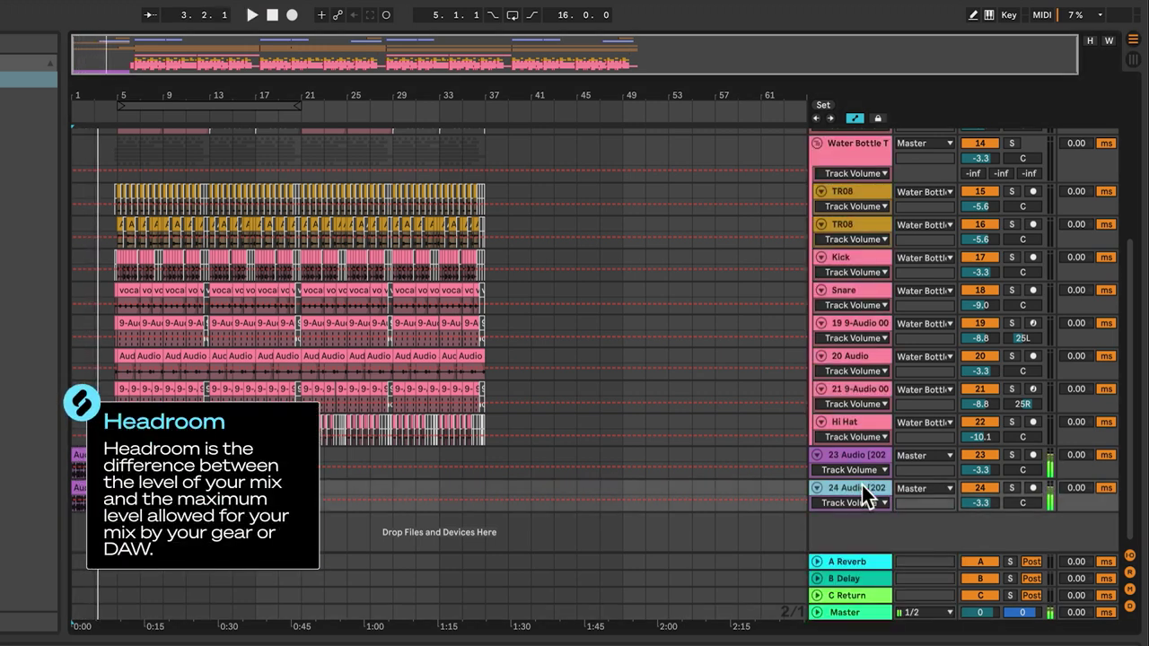
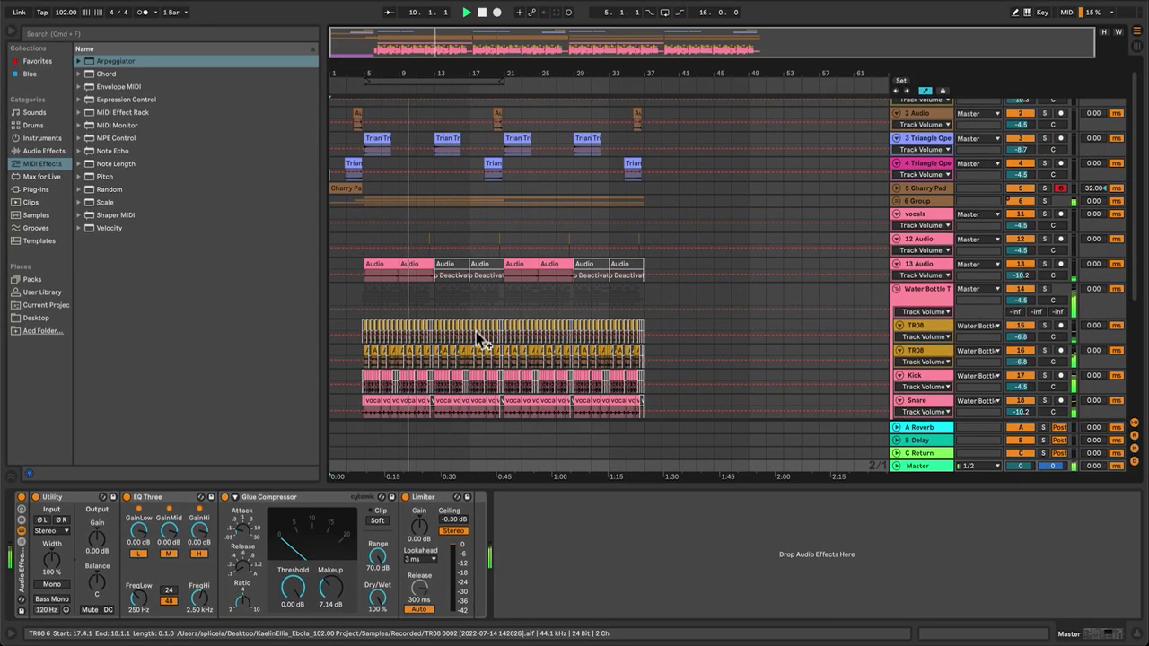
# Step: Solo the Water Bottle Trash Drums group while the song plays
pyautogui.scroll(-1, 479, 334)
pyautogui.click(926, 218)
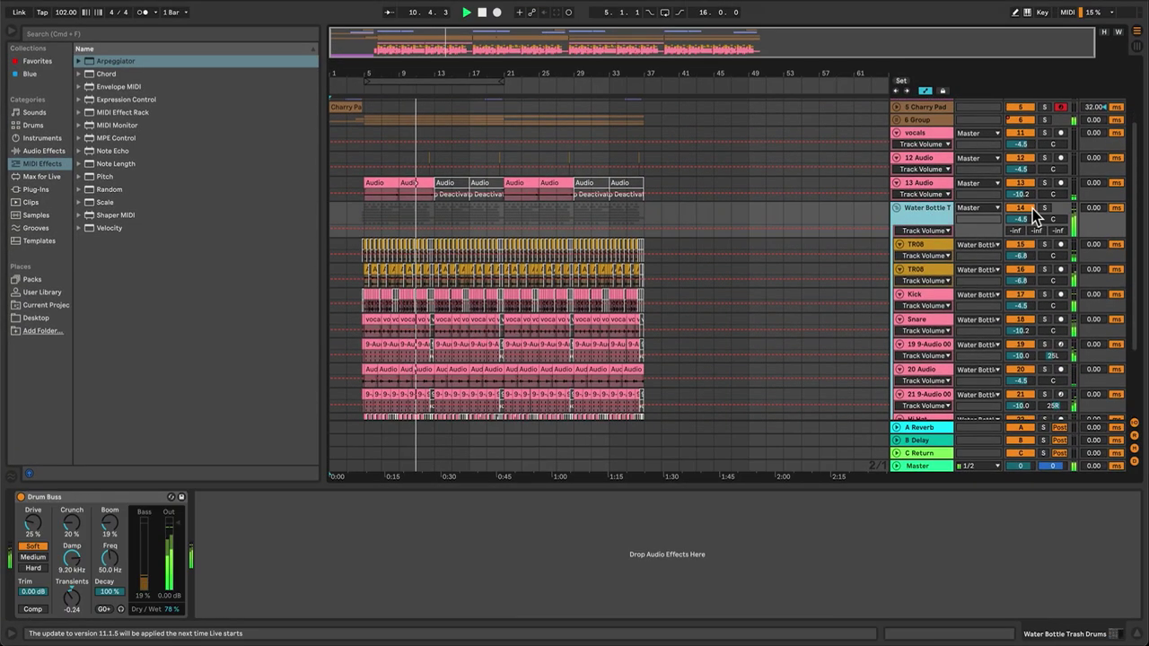
pyautogui.click(1043, 209)
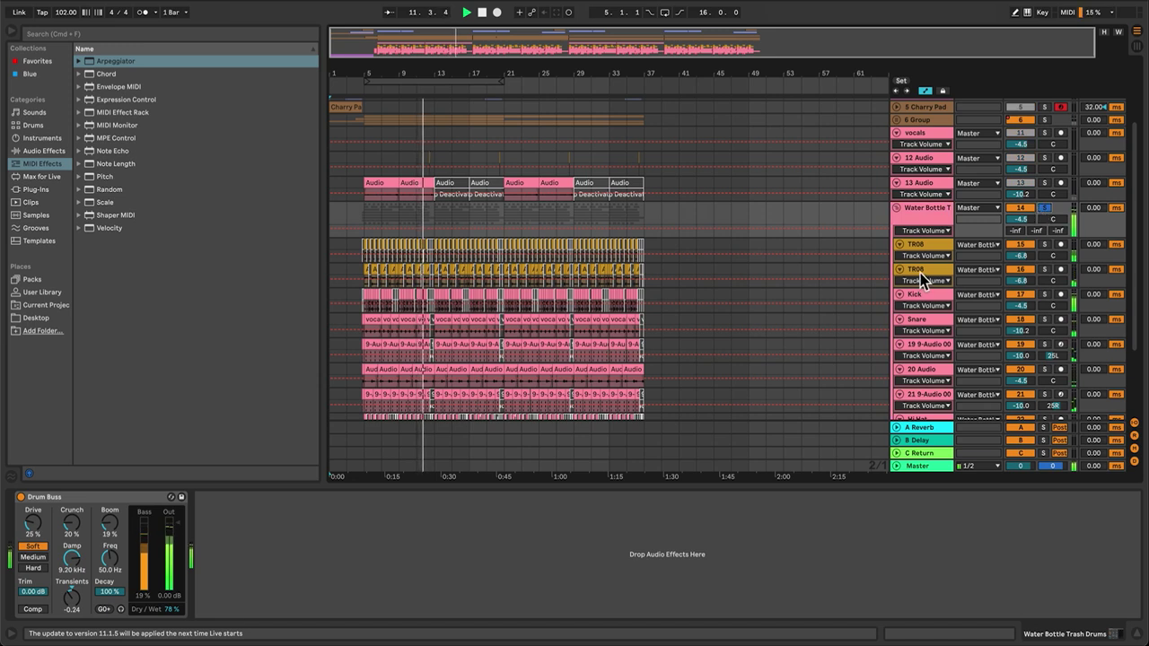
# Step: Set the Kick track's volume to 0 dB and turn off solo on the drum group
pyautogui.click(914, 299)
pyautogui.click(1021, 306)
pyautogui.write('0')
pyautogui.press('Return')
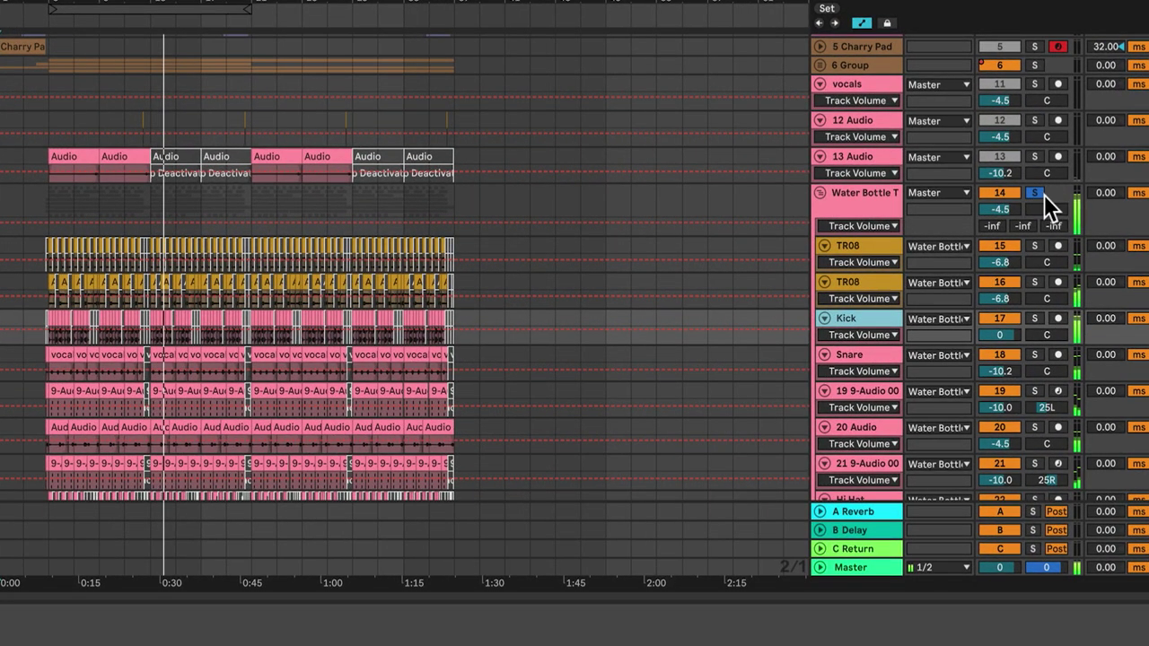
pyautogui.click(1044, 207)
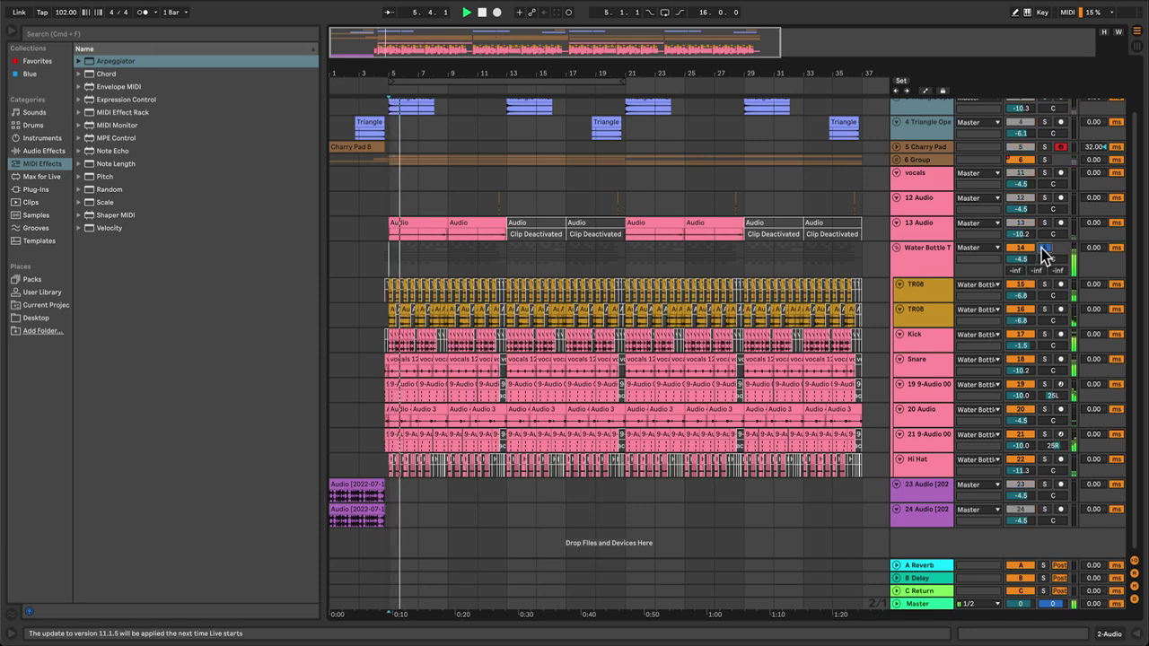
# Step: Select the Hi Hat track and add the EQ Eight audio effect after its EQ Three
pyautogui.click(925, 314)
pyautogui.click(934, 363)
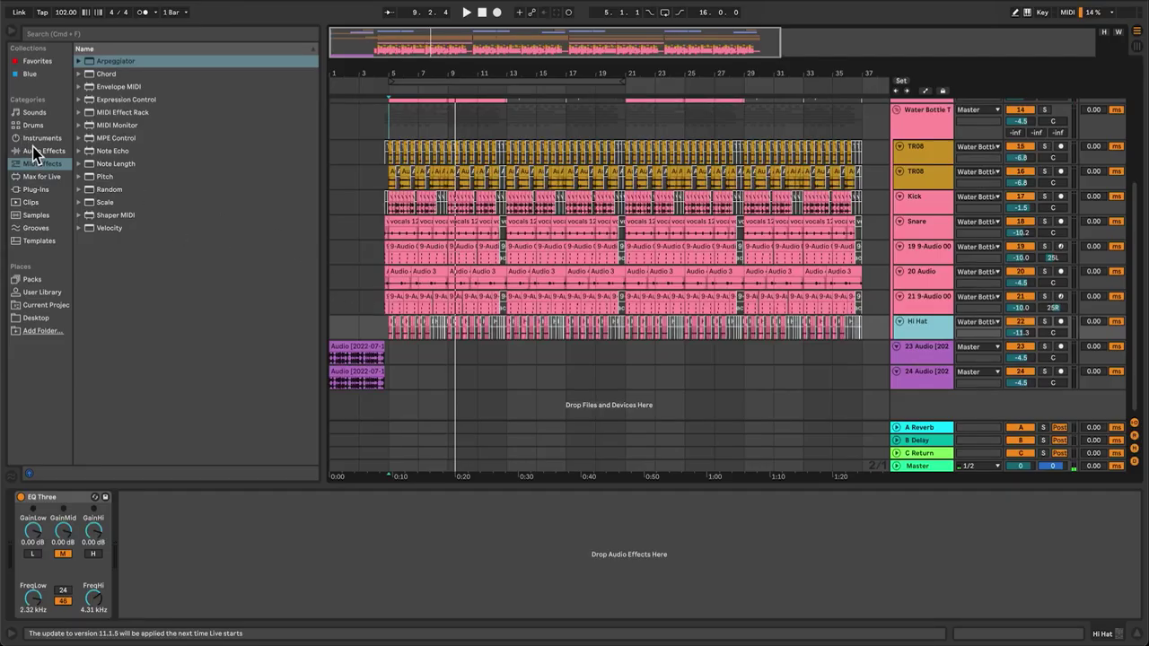
pyautogui.click(34, 151)
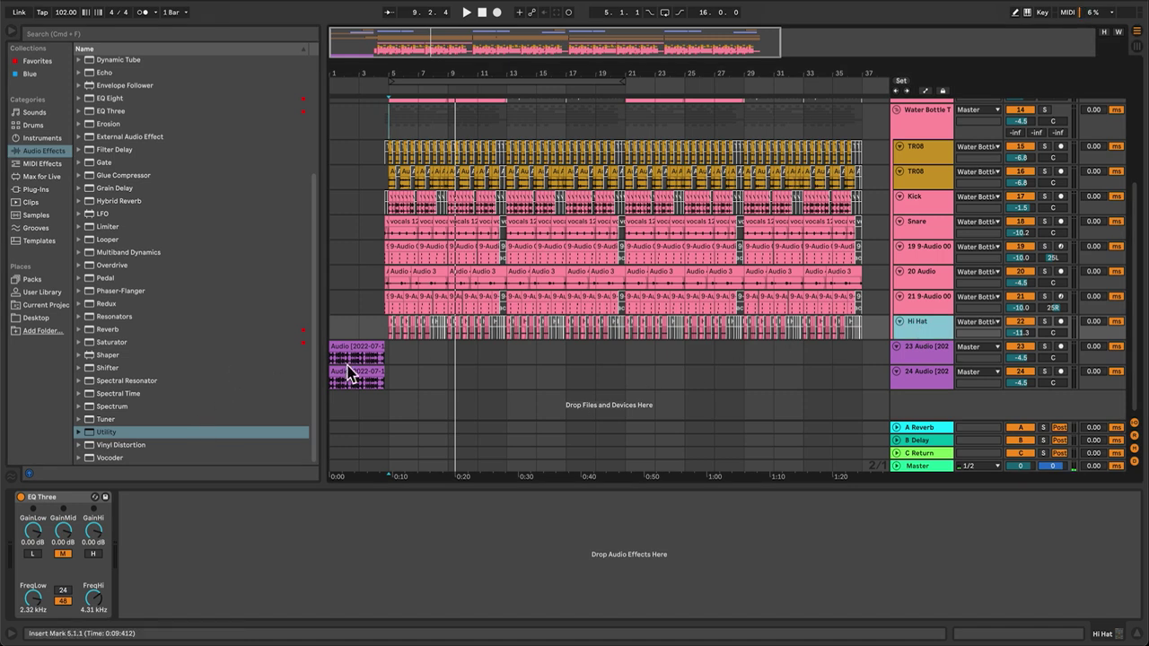
pyautogui.click(72, 541)
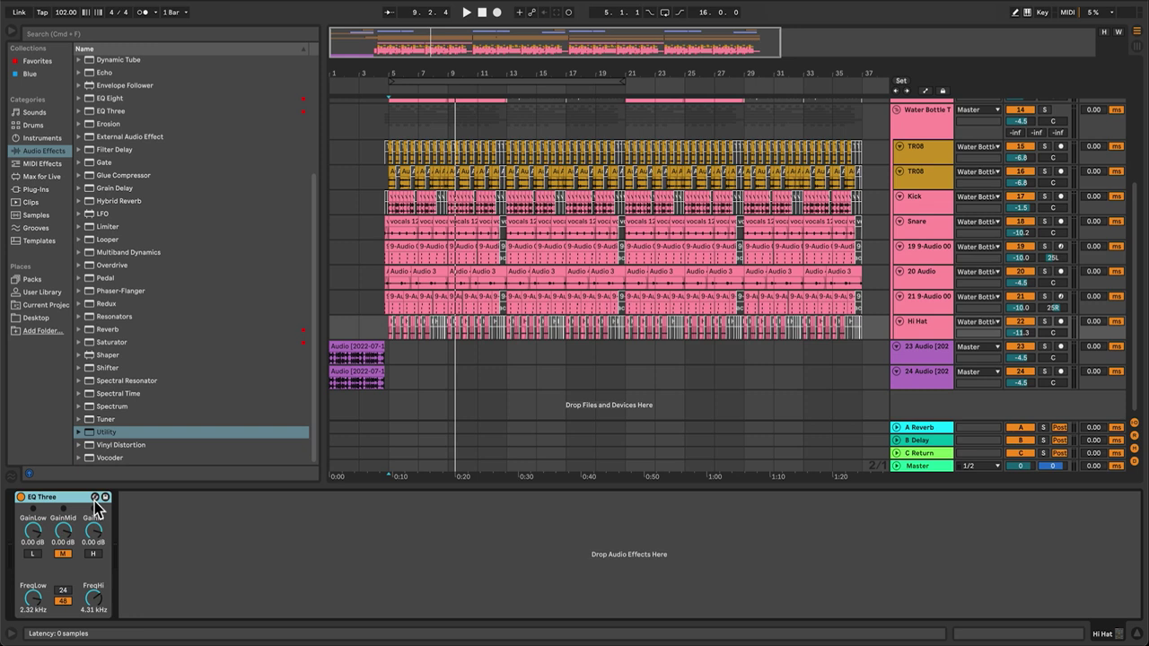
pyautogui.scroll(2, 132, 151)
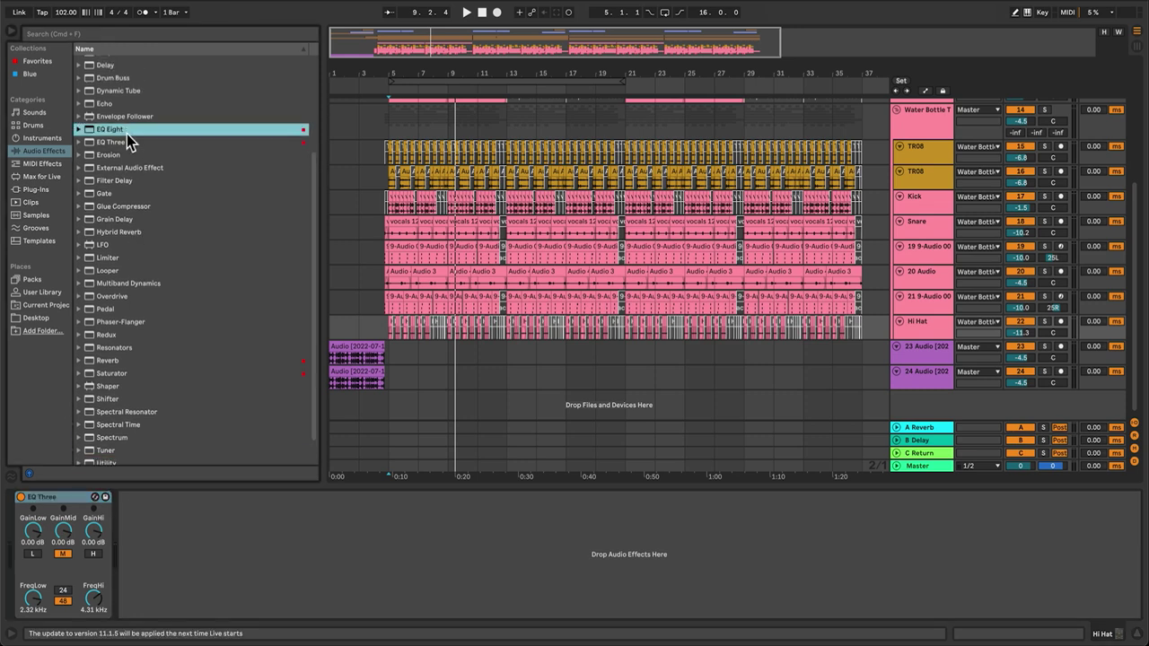
pyautogui.moveTo(127, 134); pyautogui.dragTo(52, 135)
pyautogui.moveTo(375, 629); pyautogui.dragTo(299, 575)
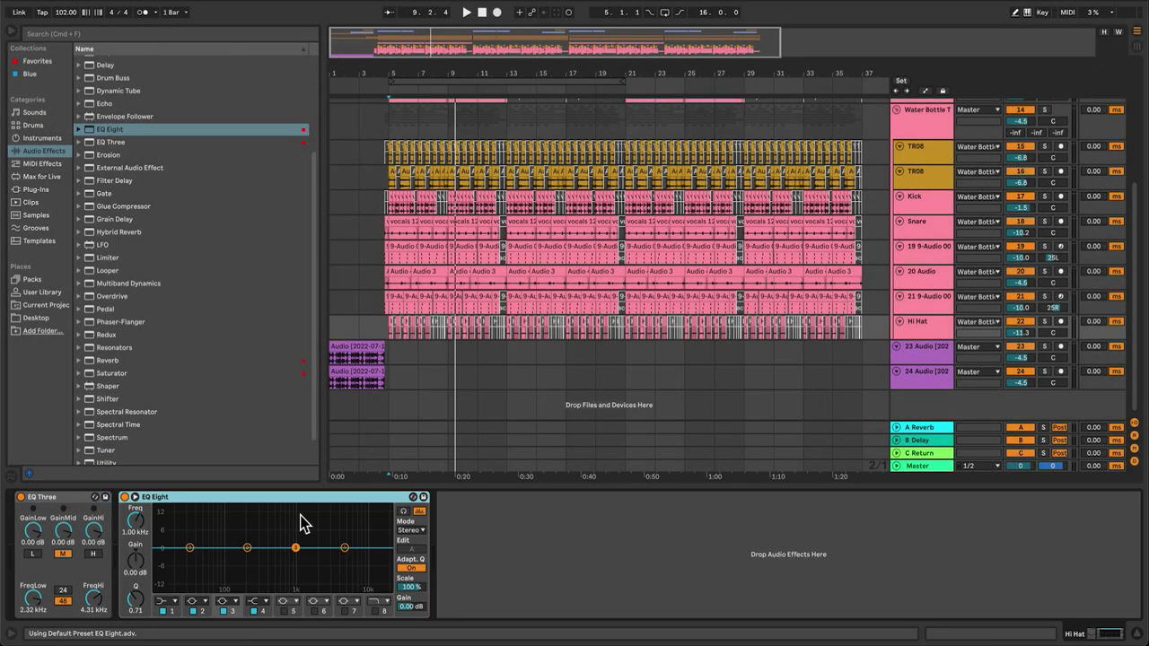
# Step: Insert a Saturator between EQ Three and EQ Eight on the Hi Hat track
pyautogui.scroll(5, 108, 188)
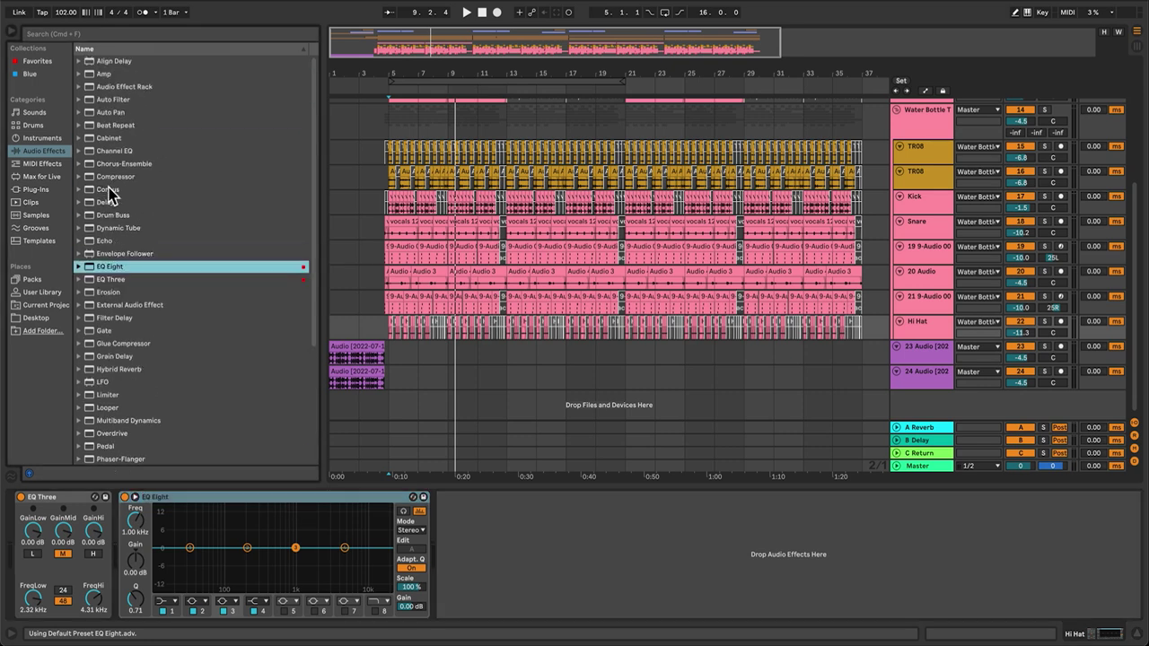
pyautogui.scroll(-6, 152, 366)
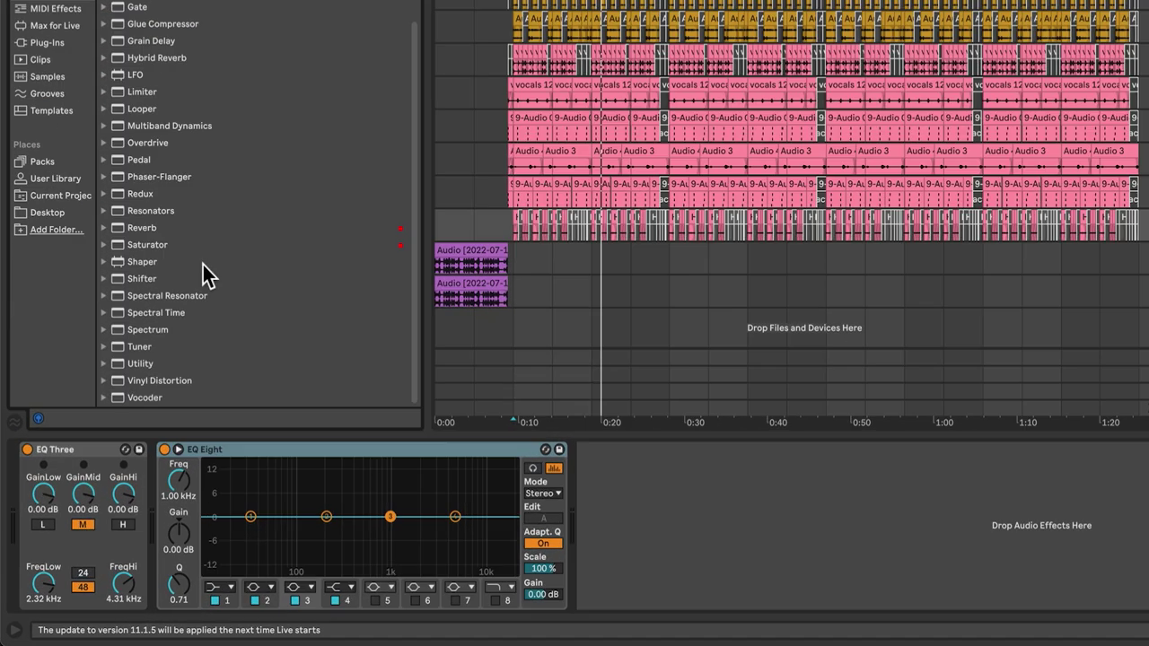
pyautogui.moveTo(179, 245); pyautogui.dragTo(216, 466)
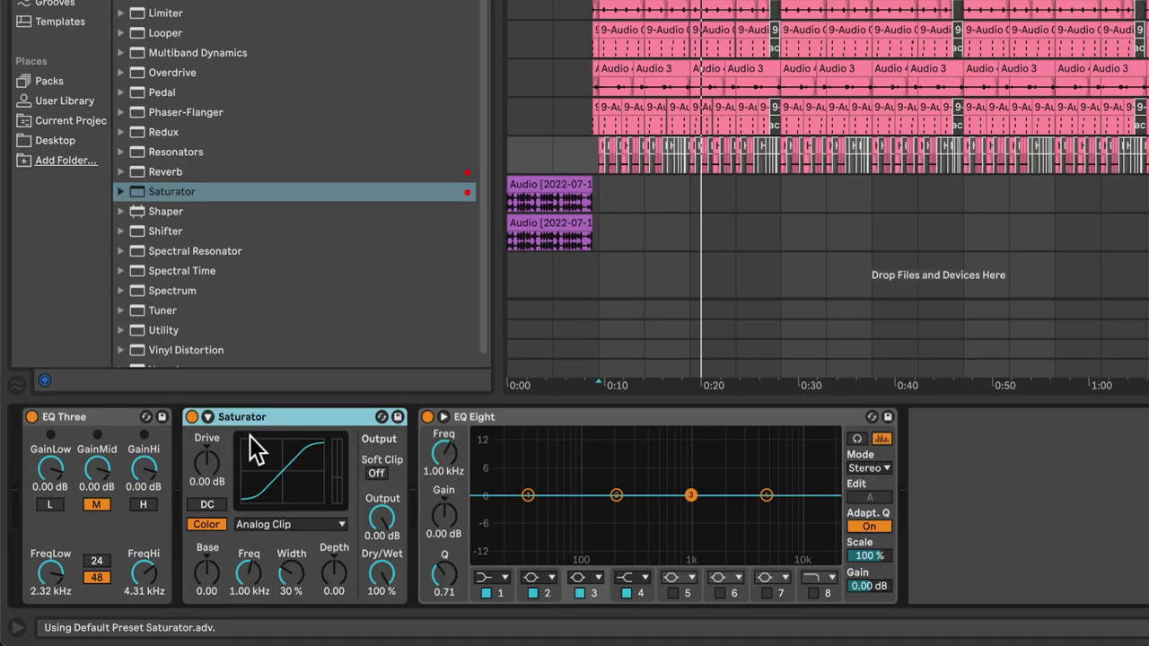
# Step: Group the Saturator and EQ Eight into an Audio Effect Rack and show its macro controls
pyautogui.click(476, 418)
pyautogui.rightClick(477, 417)
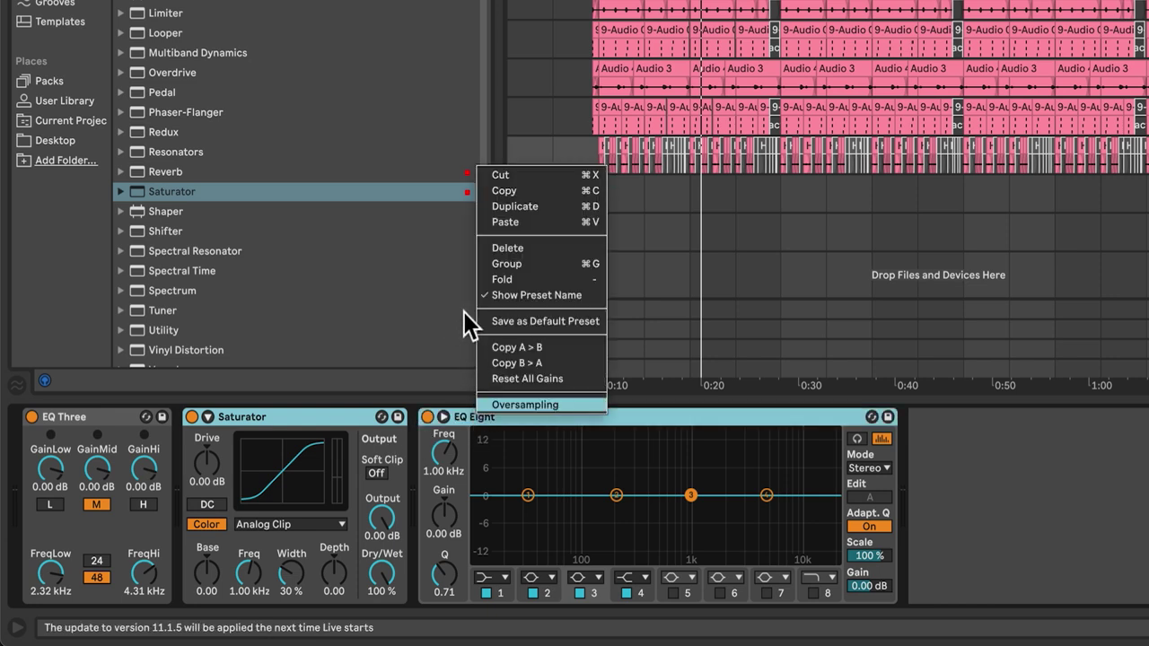
pyautogui.click(513, 263)
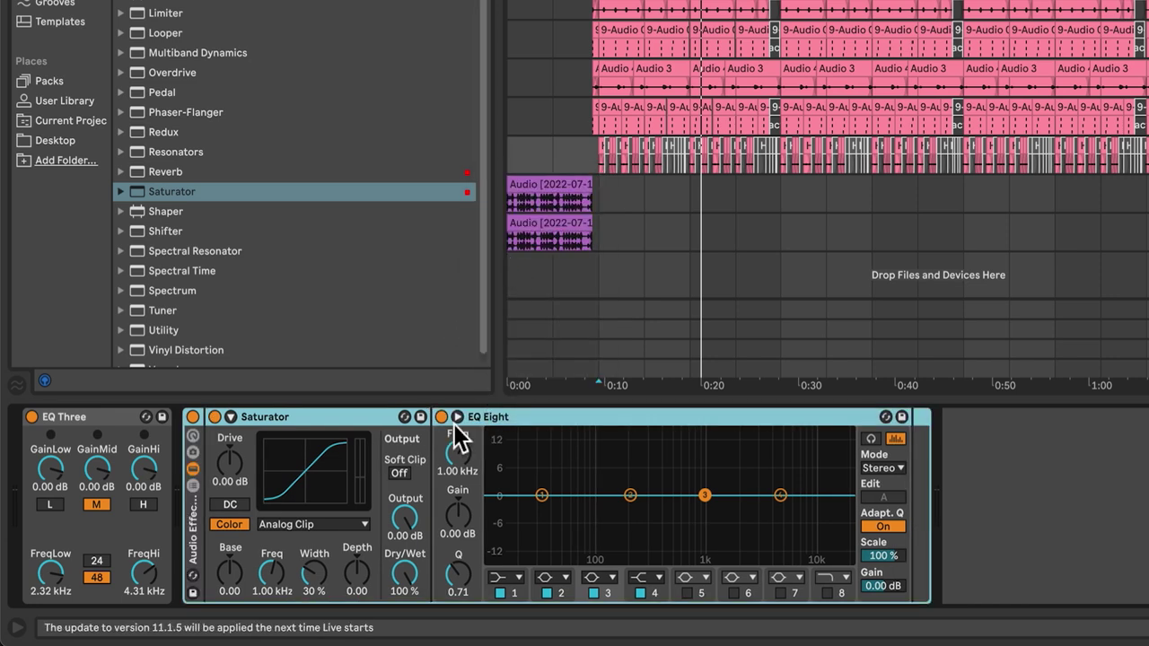
pyautogui.click(192, 436)
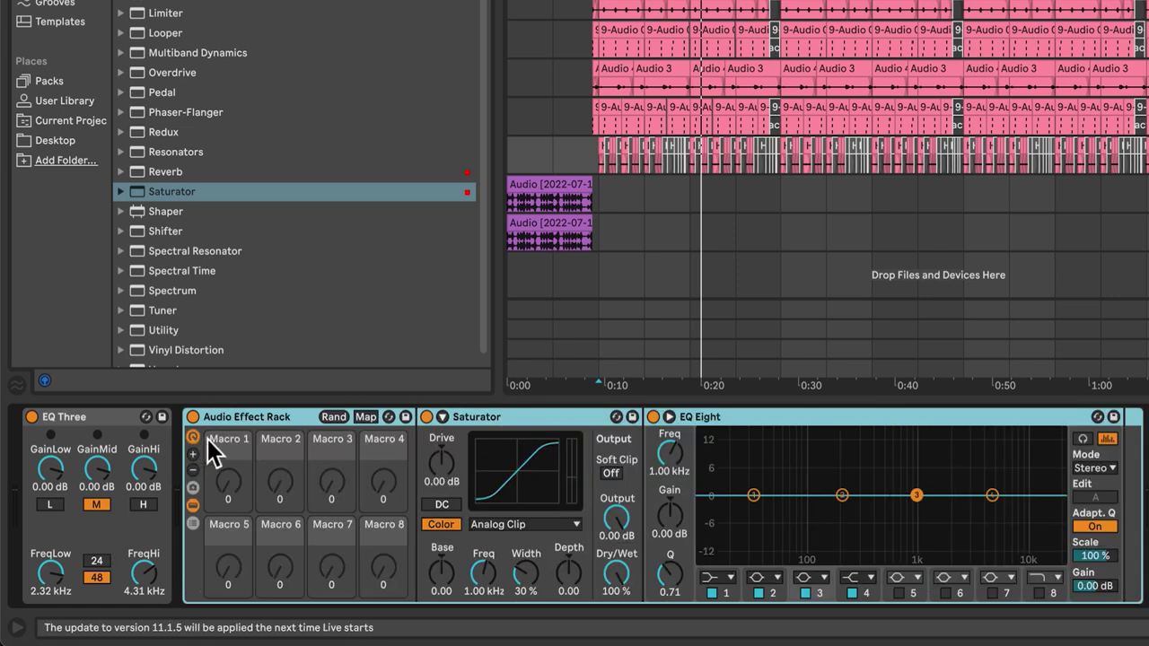
# Step: Enter the rack's macro mapping mode and rename Macro 2 as Saturate
pyautogui.click(366, 418)
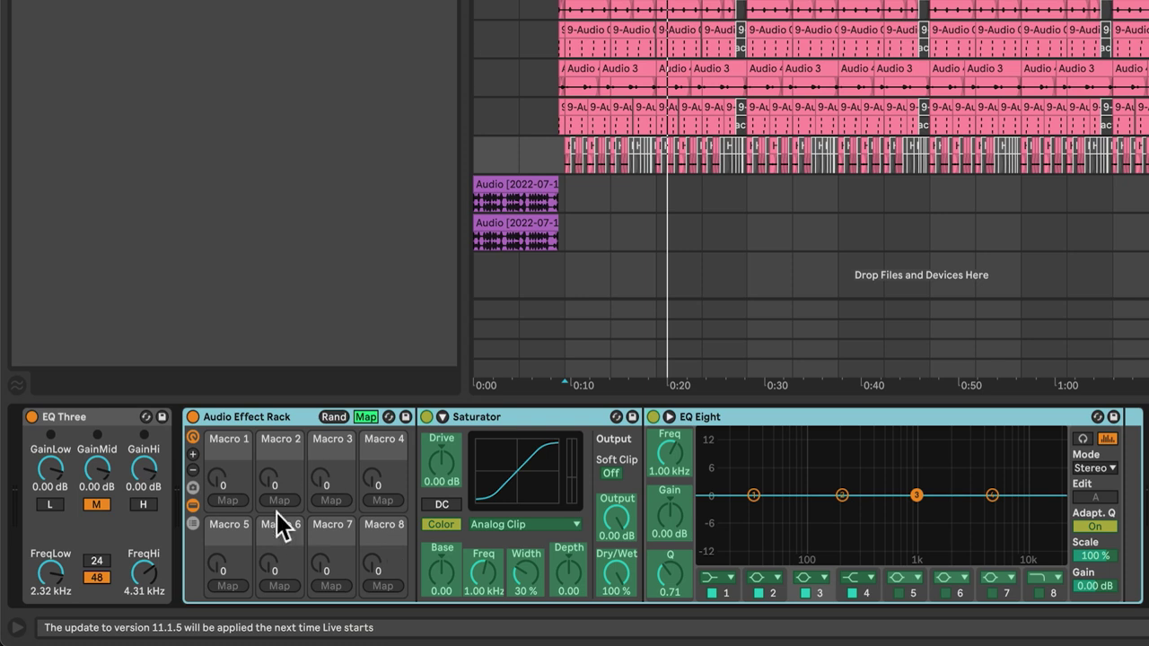
pyautogui.rightClick(284, 453)
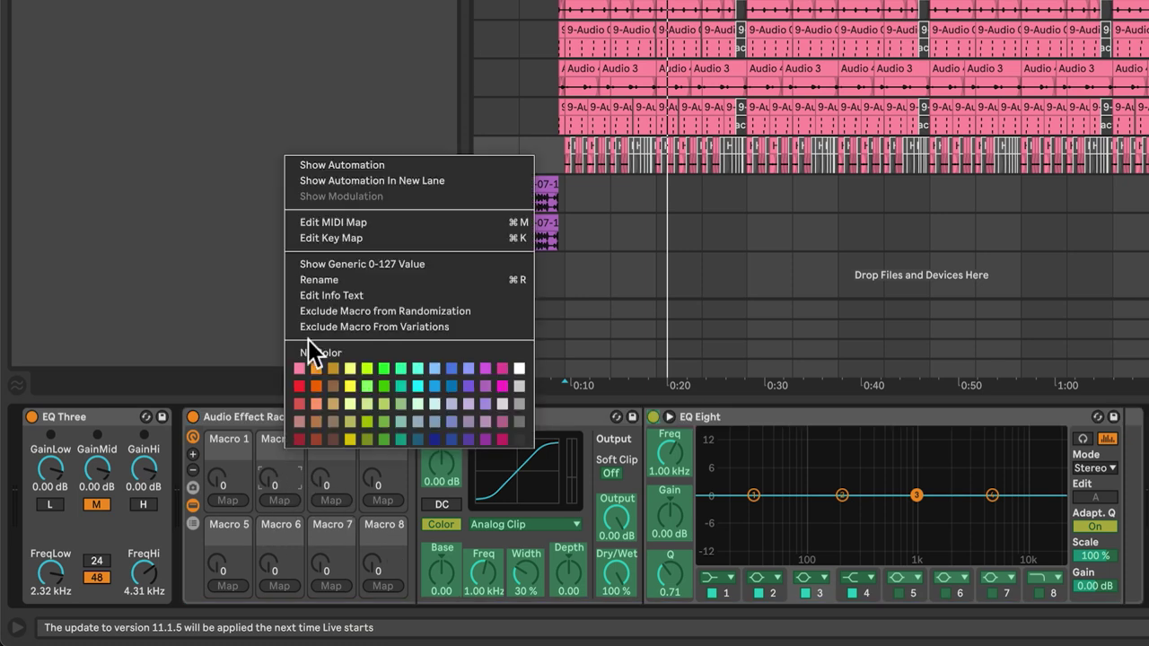
pyautogui.click(323, 278)
pyautogui.write('Saturate')
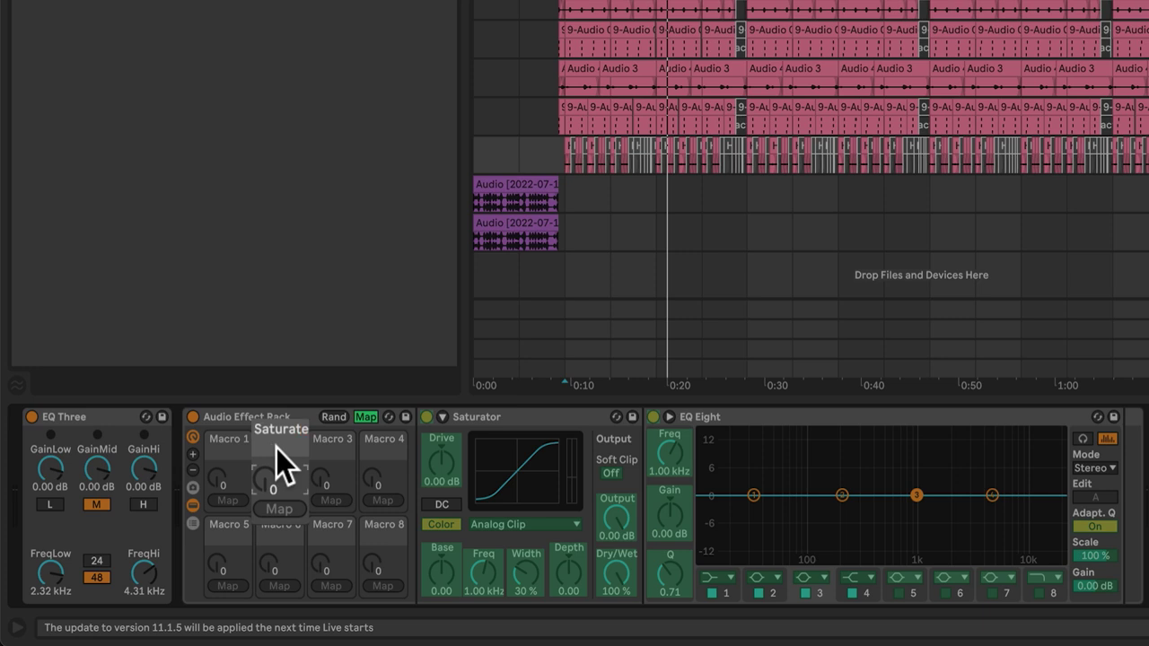
pyautogui.press('Return')
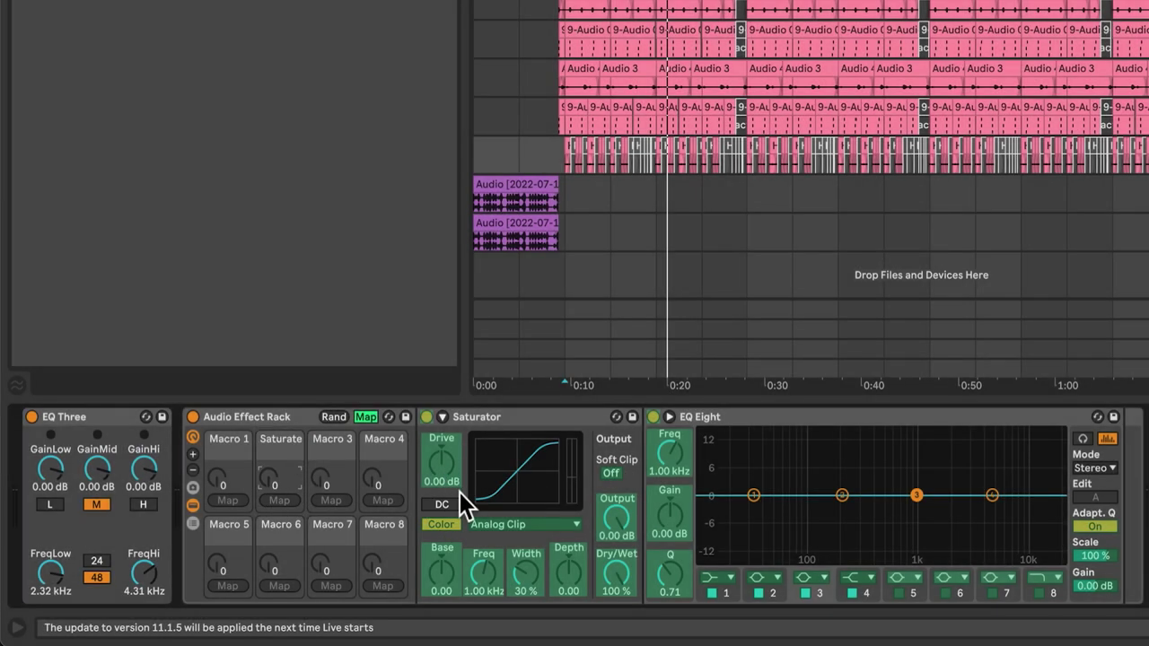
# Step: Map the Saturator's Dry/Wet to the Saturate macro and leave mapping mode
pyautogui.click(608, 574)
pyautogui.click(278, 501)
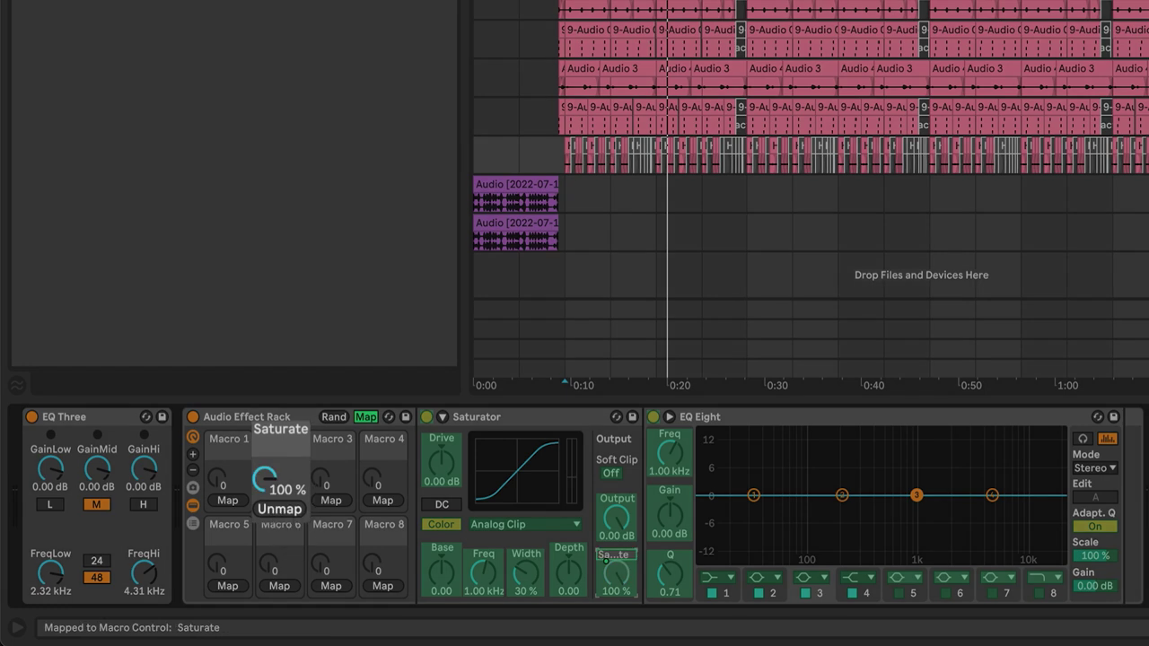
pyautogui.click(366, 419)
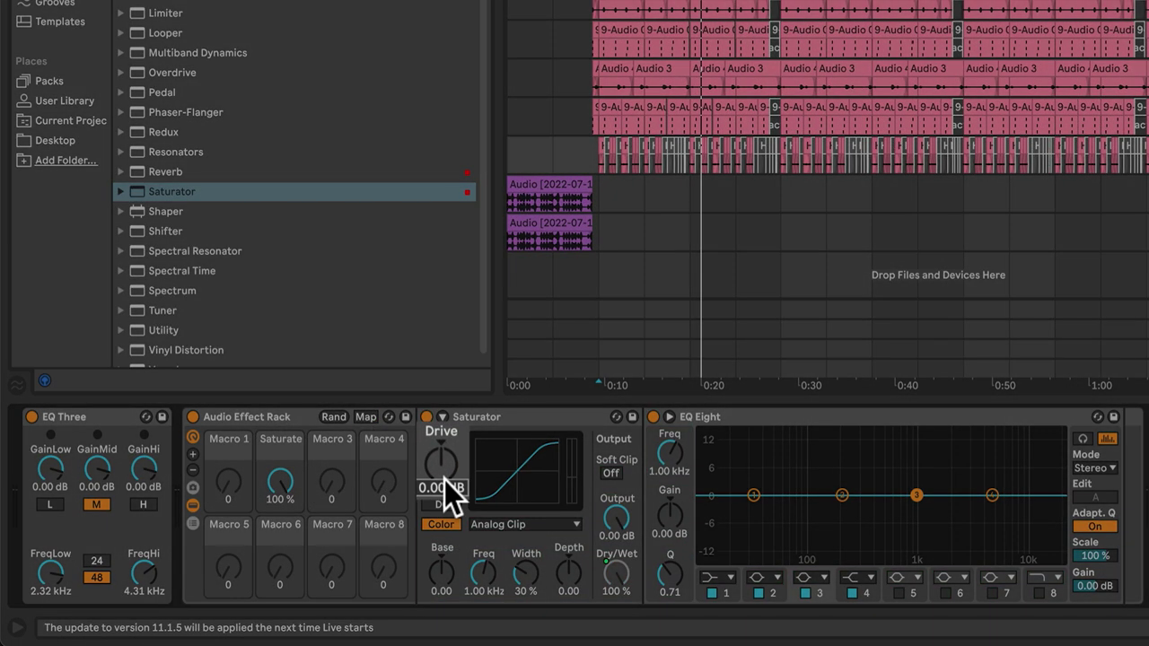
# Step: Set the Saturator's Drive to 6 dB and map its Soft Clip switch to Macro 1
pyautogui.write('2')
pyautogui.press('Return')
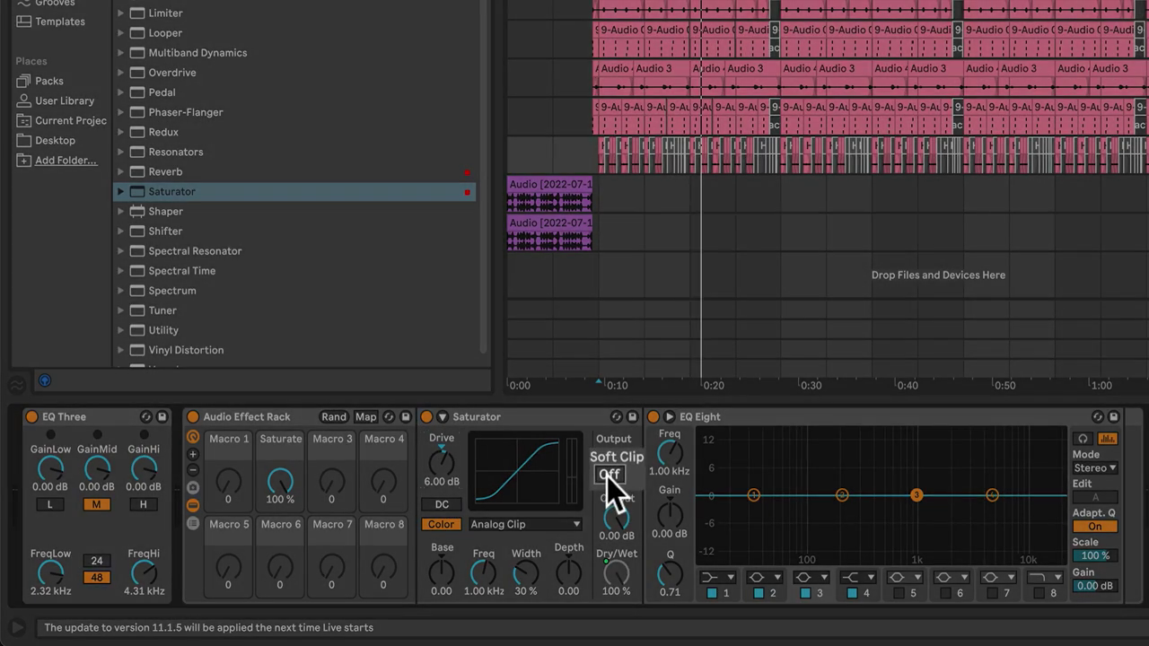
pyautogui.click(608, 475)
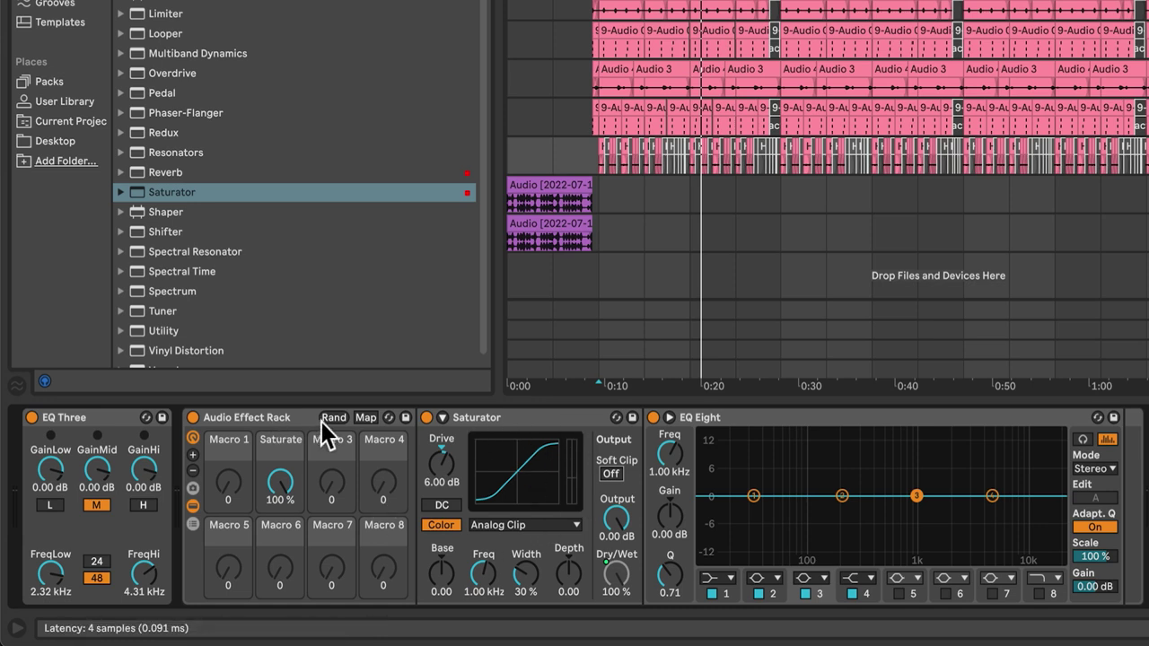
pyautogui.click(366, 417)
pyautogui.click(611, 473)
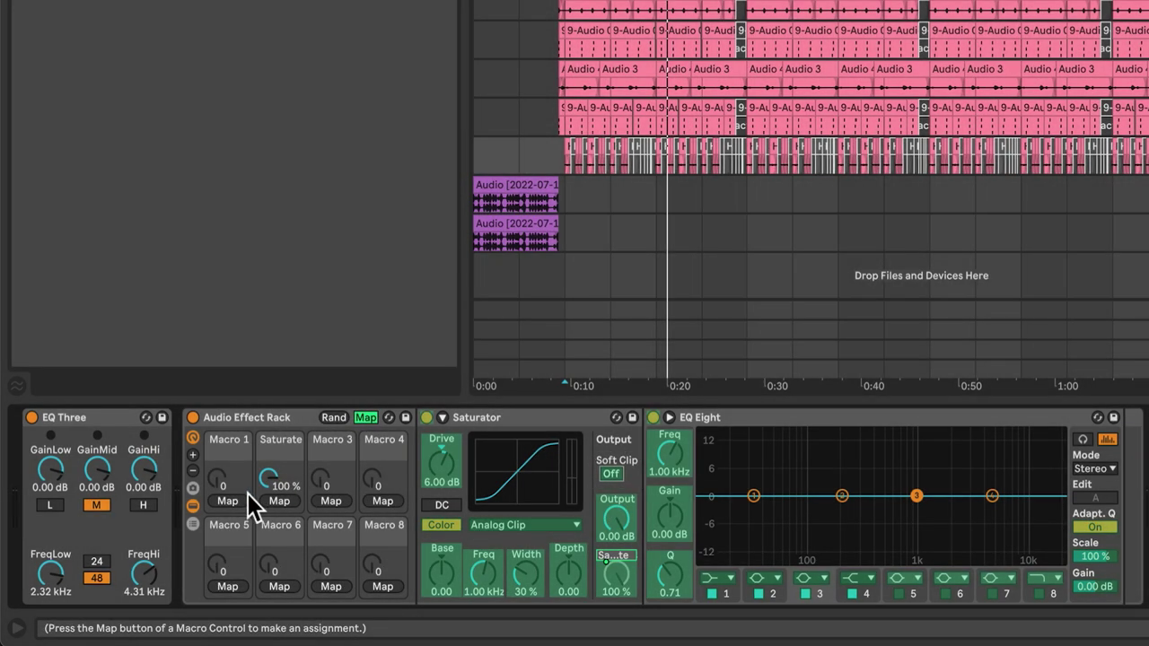
pyautogui.click(228, 501)
pyautogui.click(365, 418)
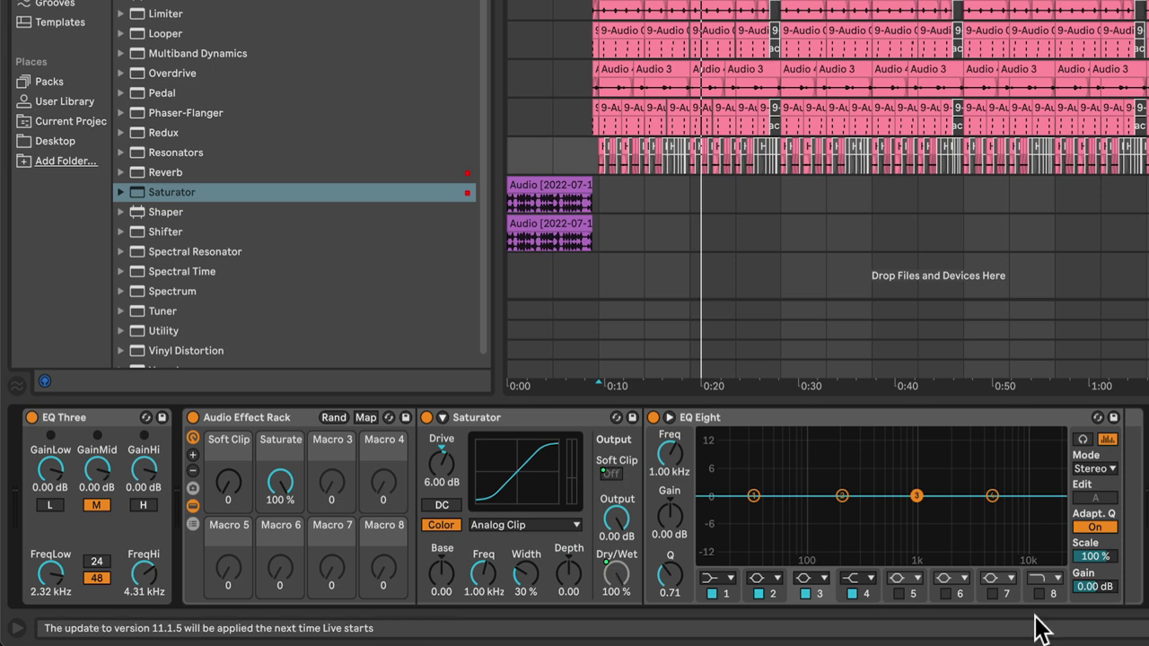
# Step: Change band 1 of EQ Eight to a low-cut filter and select the whole Audio Effect Rack
pyautogui.click(719, 578)
pyautogui.click(718, 469)
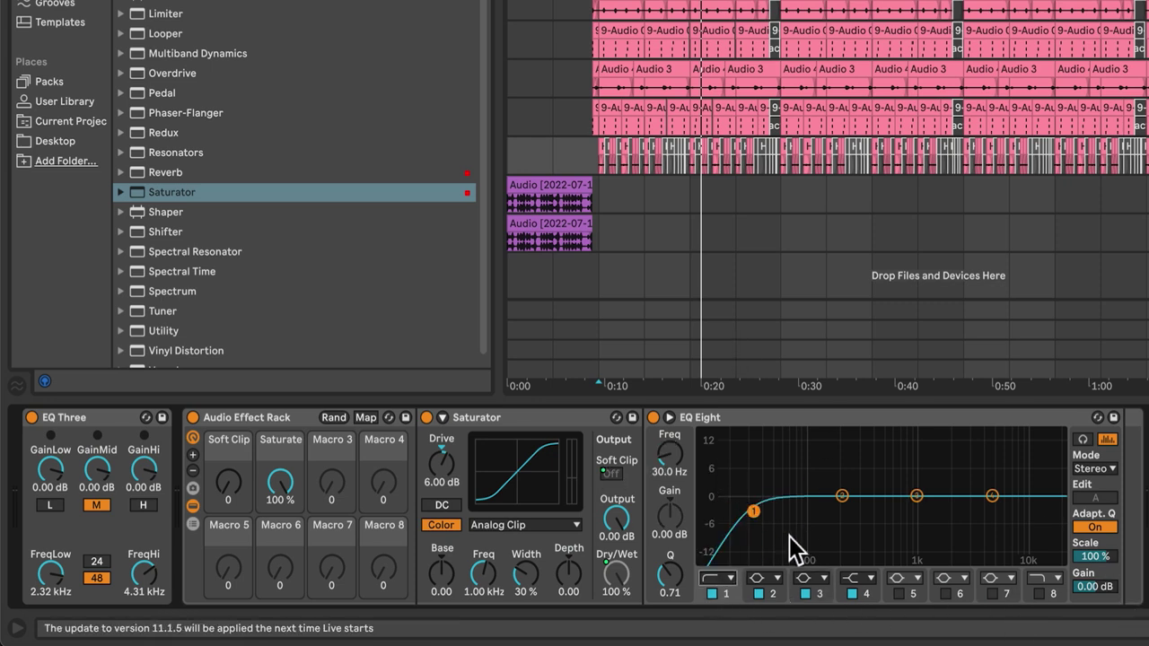
pyautogui.click(252, 415)
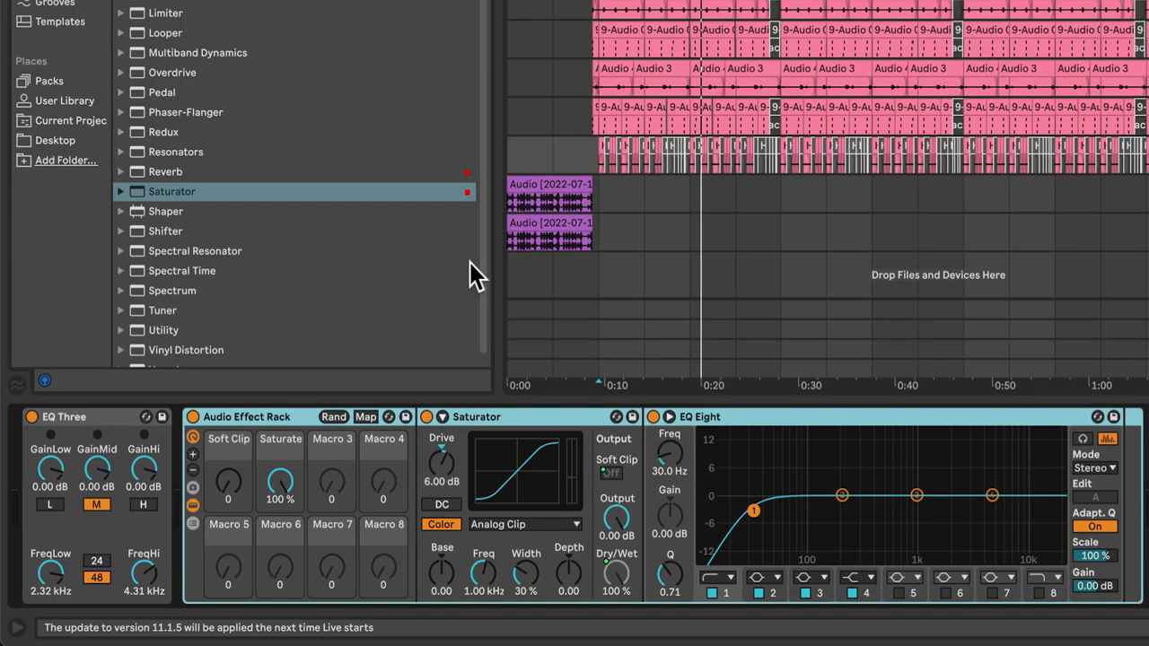
# Step: Audition the arrangement from where the drum clips begin and rename the Audio Effect Rack as Quick Q
pyautogui.click(600, 270)
pyautogui.press('space')
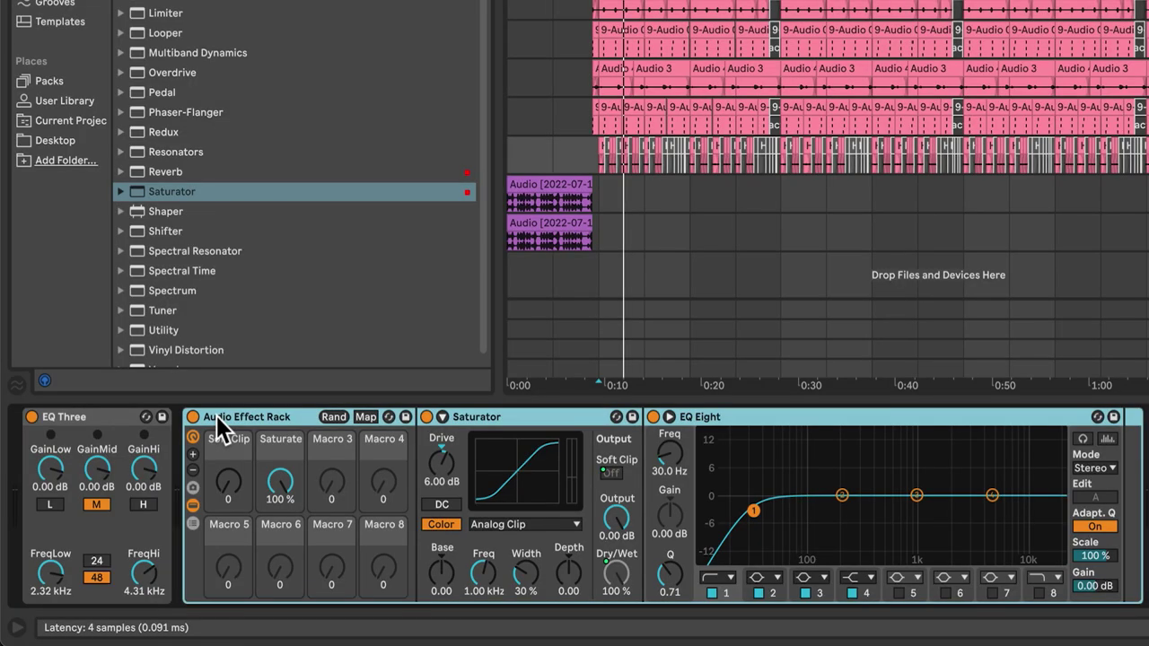
pyautogui.rightClick(217, 416)
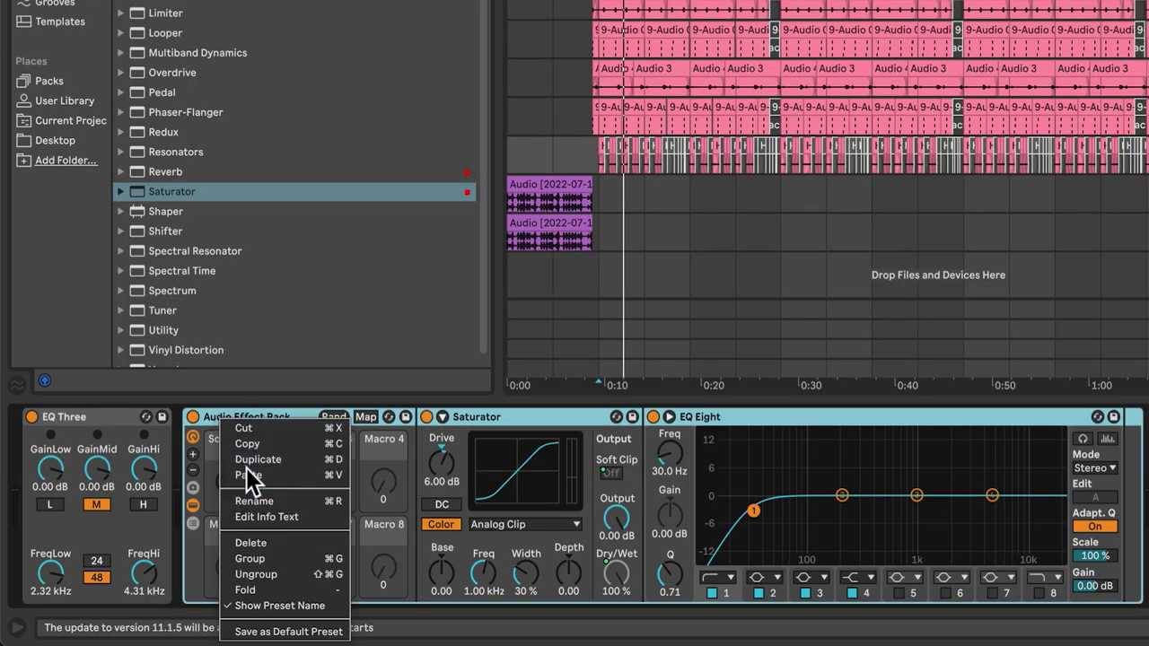
pyautogui.click(265, 498)
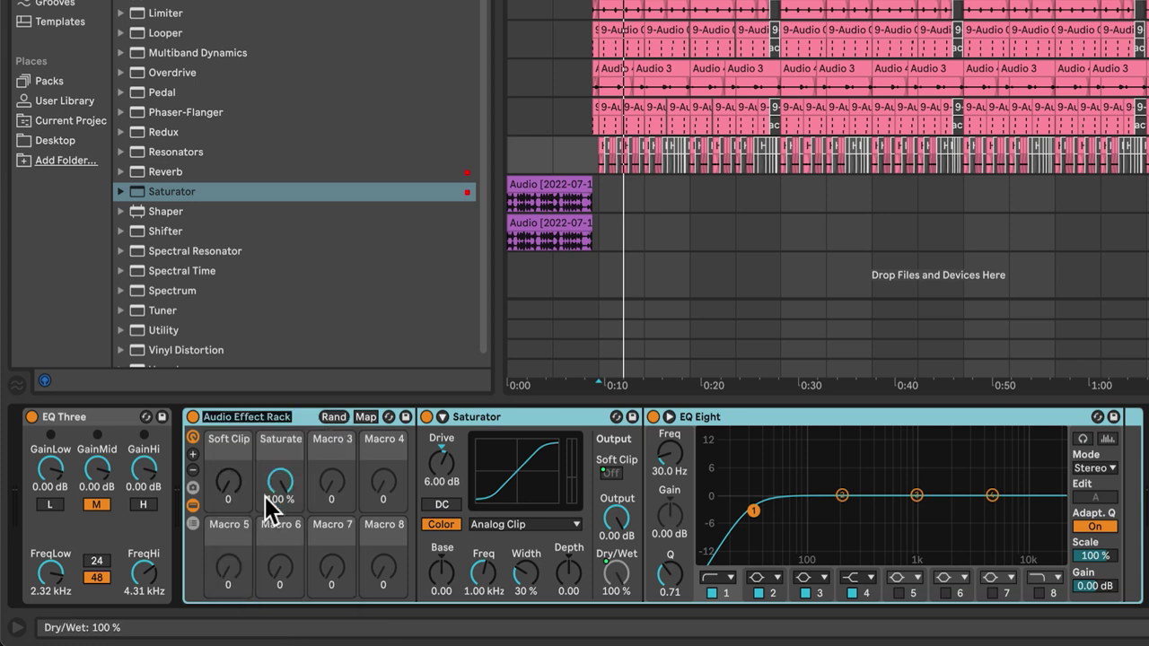
pyautogui.write('Quick')
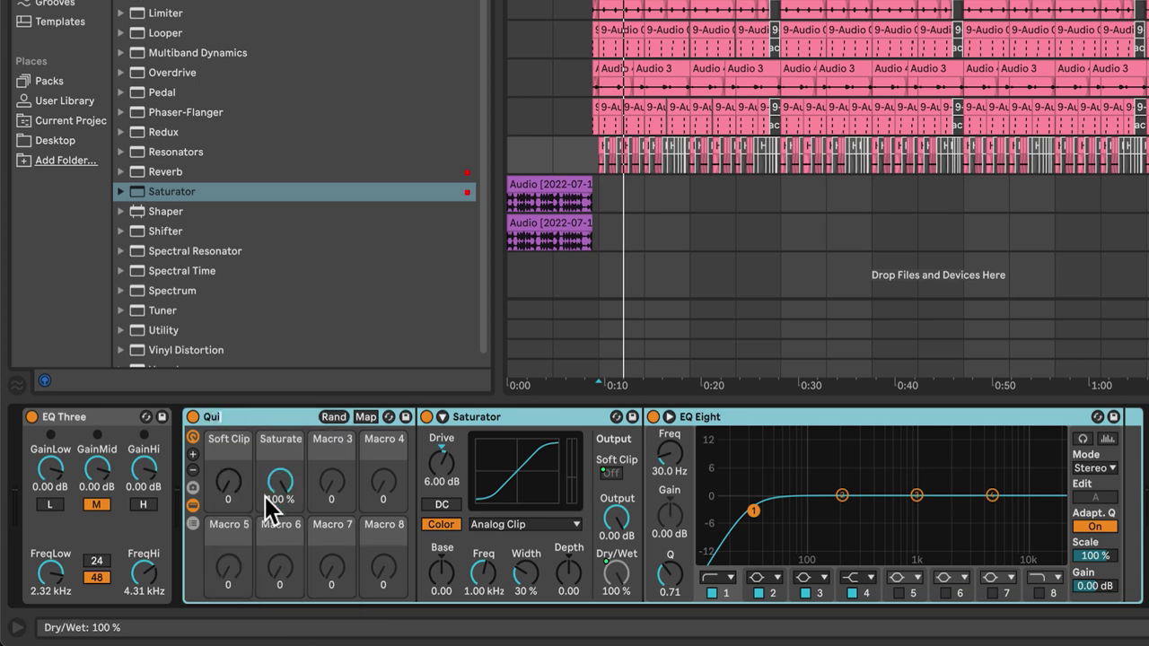
pyautogui.write(' Q')
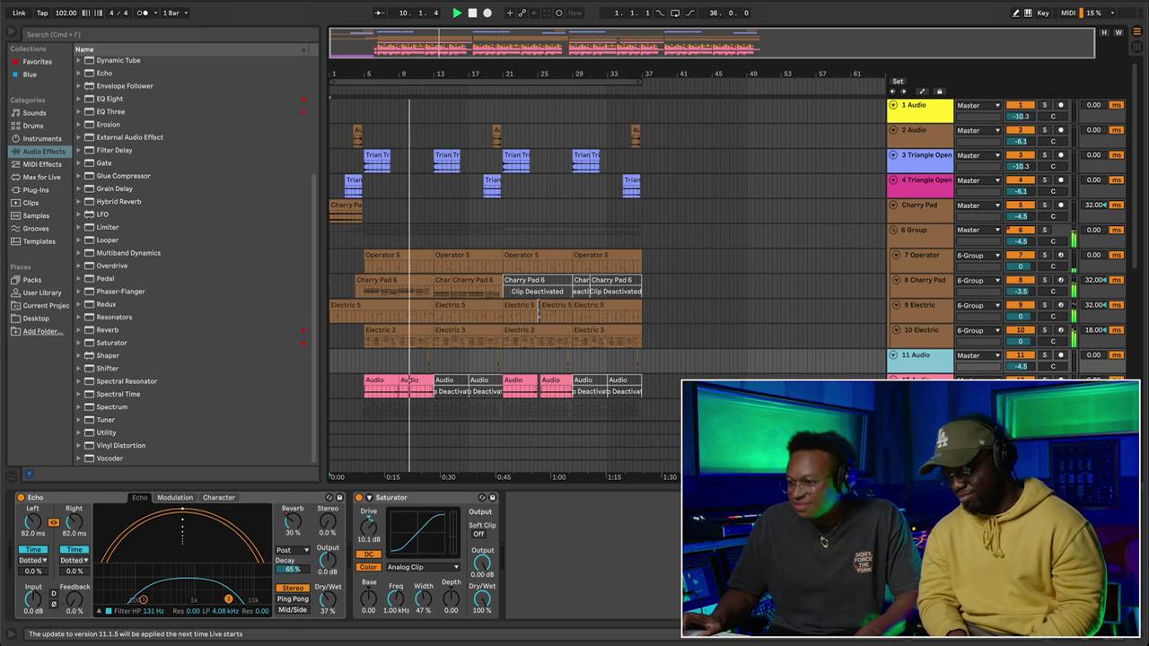
# Step: Hide the device view to give the arrangement tracks more room
pyautogui.press('super+alt+l')
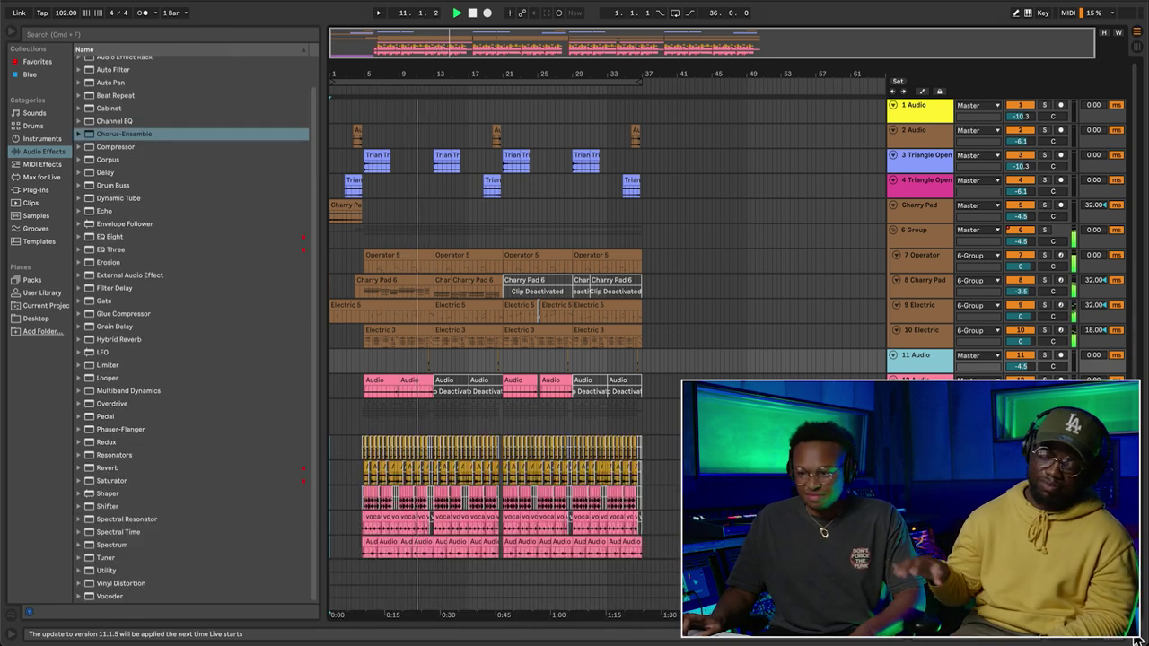
pyautogui.scroll(-1, 408, 86)
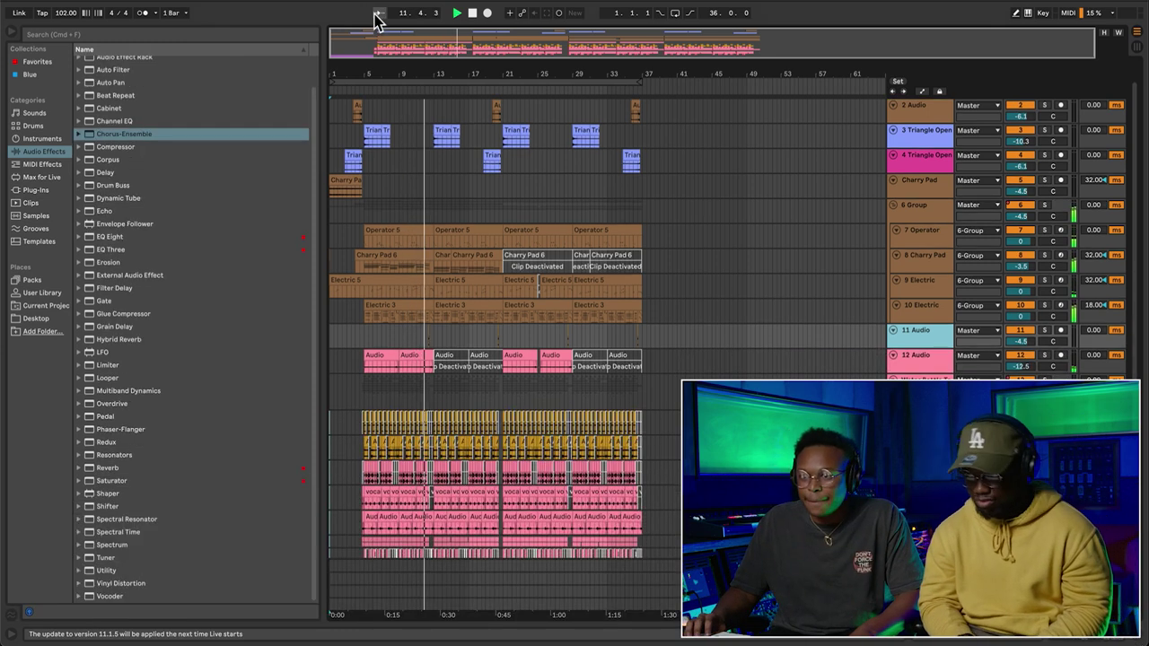